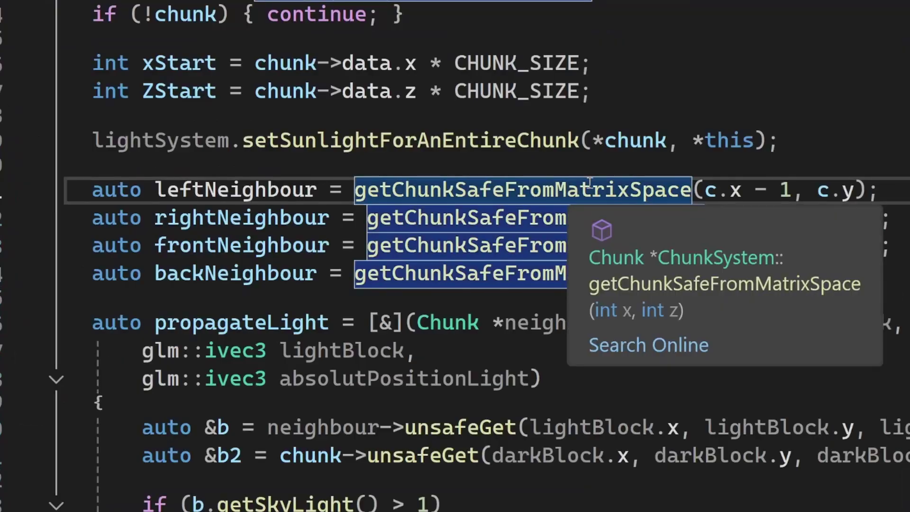
- Move the leftNeighbour line below backNeighbour with Alt+Down, then duplicate it
key(alt+Down)
key(alt+Down)
key(alt+Down)
key(shift+alt+Down)
key(shift+alt+Down)
key(shift+alt+Down)
key(shift+alt+Down)
key(shift+alt+Down)
key(shift+alt+Down)
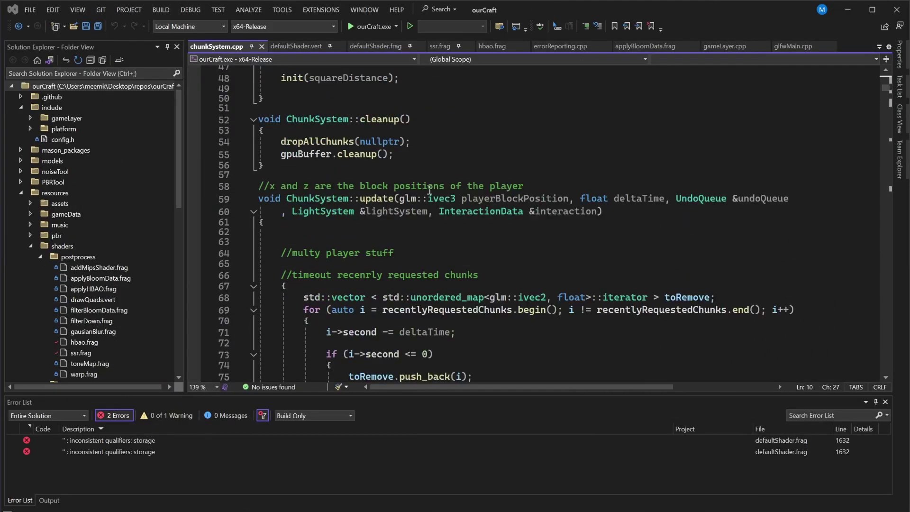
scroll(430, 190, down, 1)
- Dock Solution Explorer on the right, set it to auto-hide, and slide it out and closed
drag(57, 48, 877, 269)
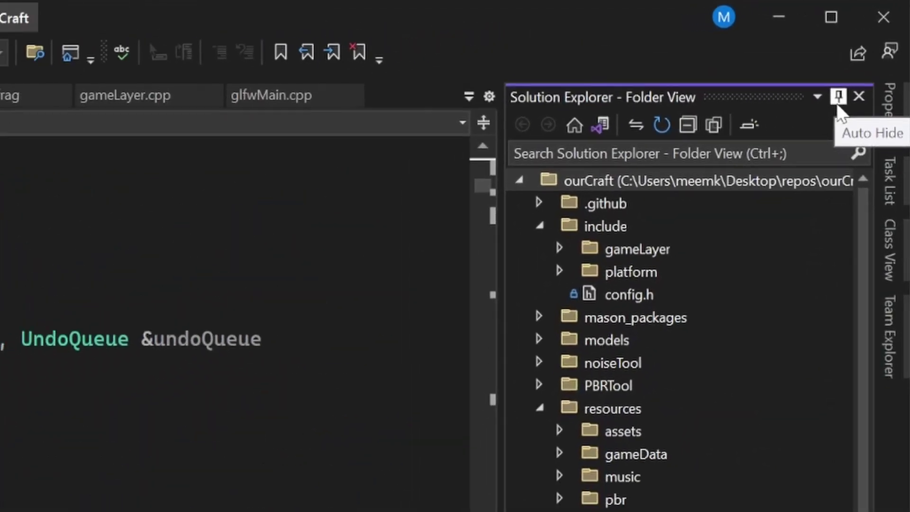
click(829, 113)
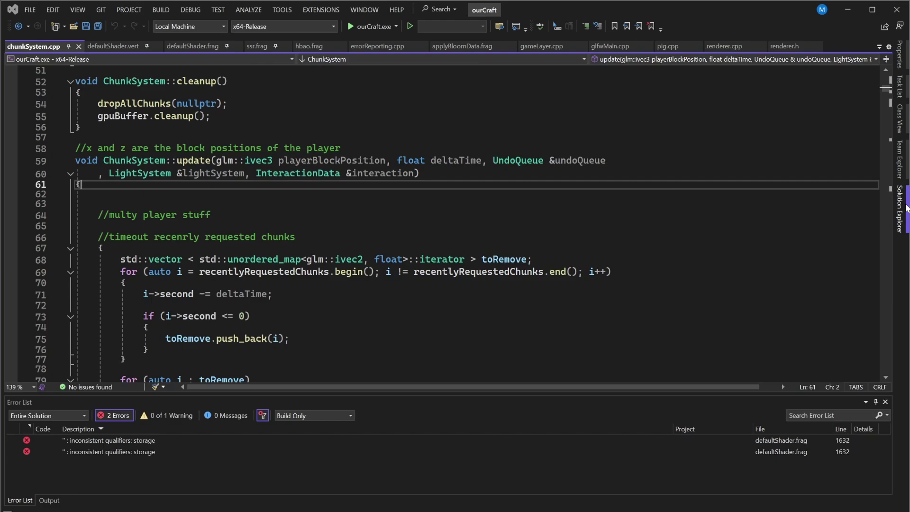
click(899, 206)
click(440, 183)
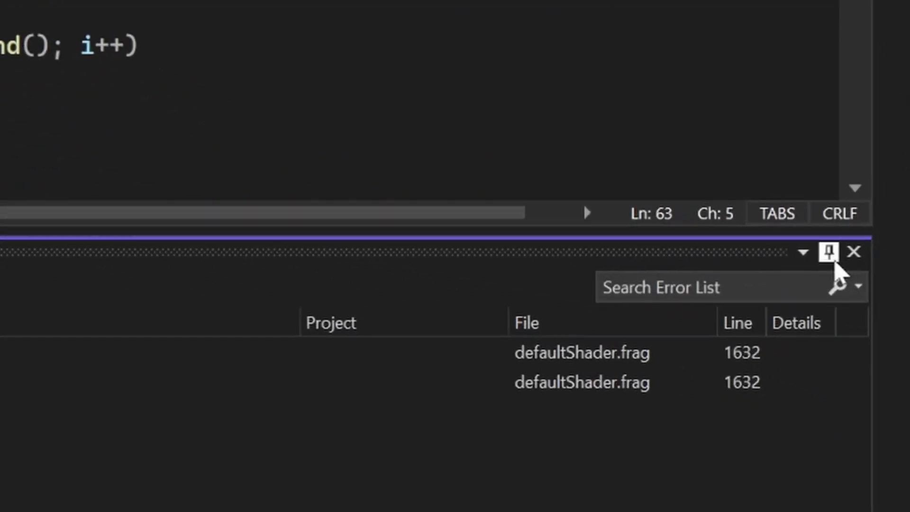
- Auto-hide the Error List, preview the Output and Error List tabs, then build with Ctrl+Shift+B
click(829, 252)
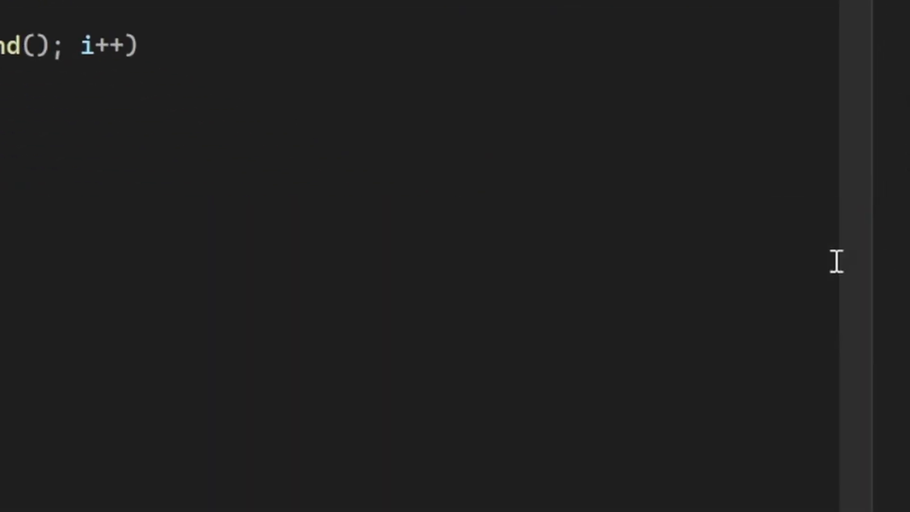
click(46, 500)
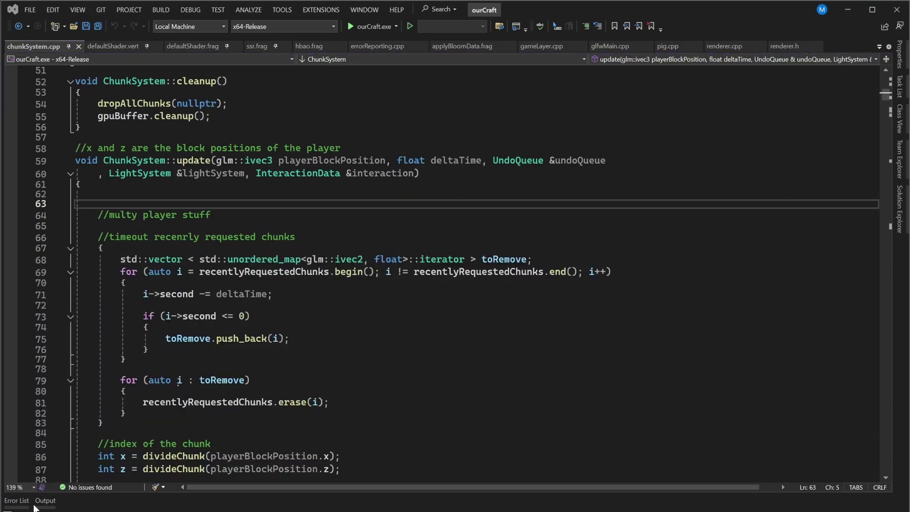
click(16, 500)
click(359, 272)
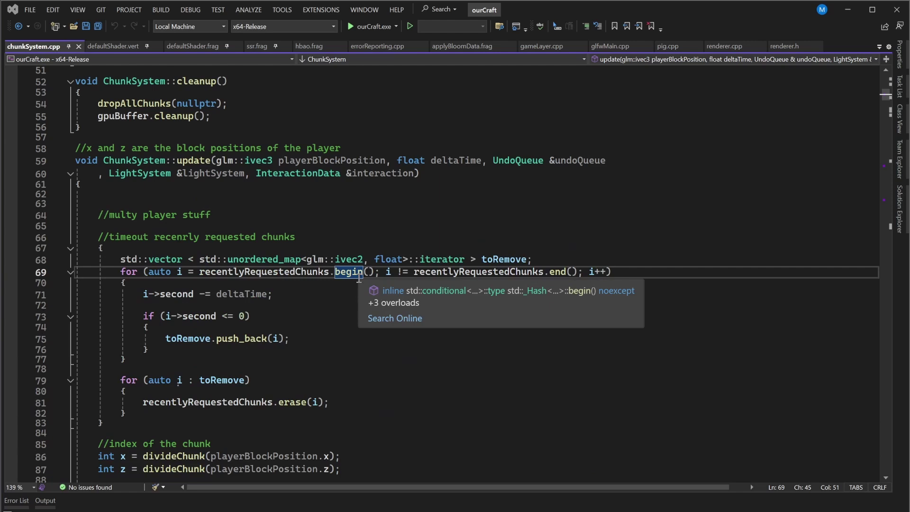
key(ctrl+shift+b)
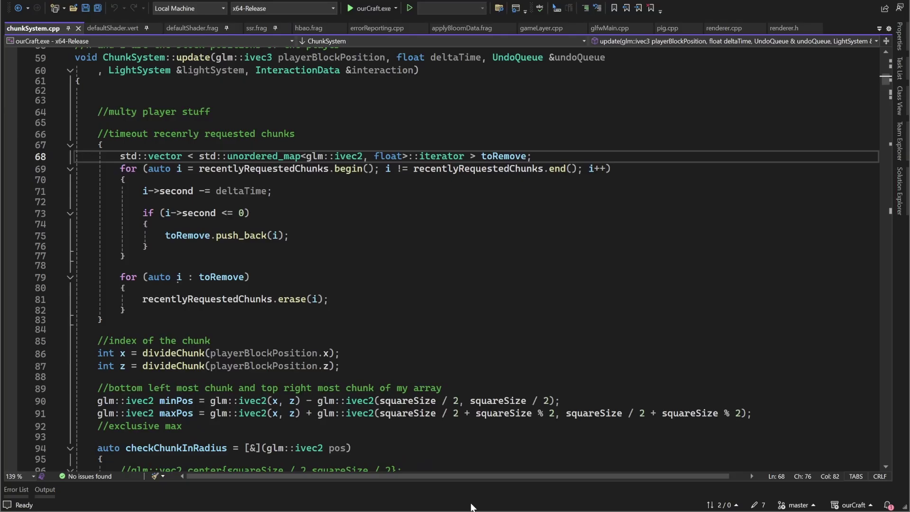
- Open Taskbar settings from the taskbar, then switch Visual Studio to full-screen mode
click(498, 476)
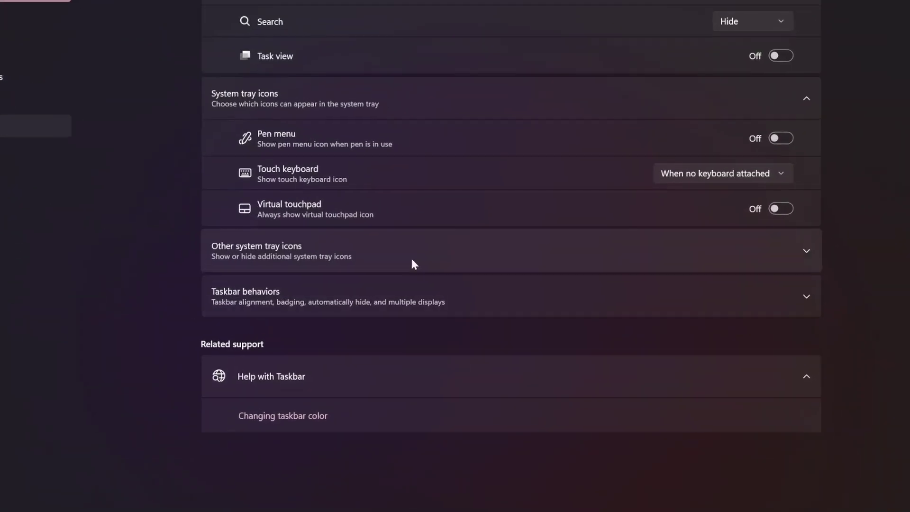
scroll(393, 284, down, 3)
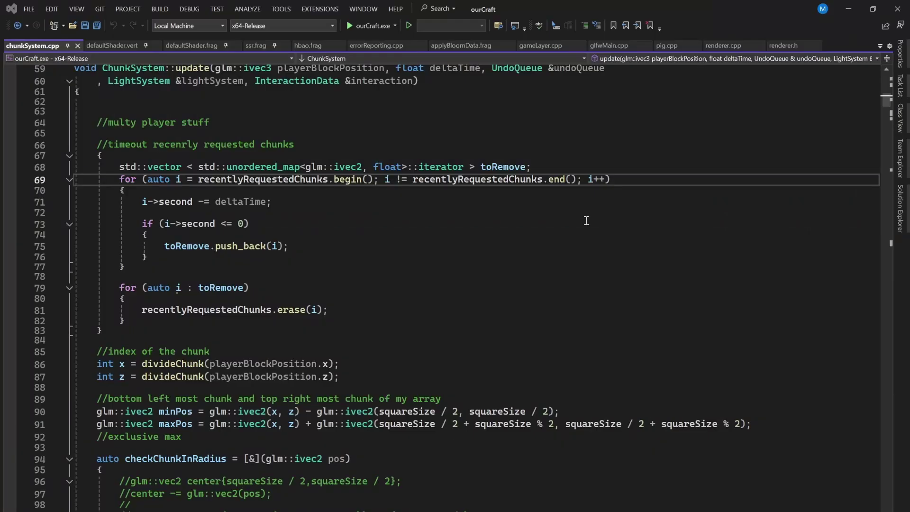
key(shift+alt+Return)
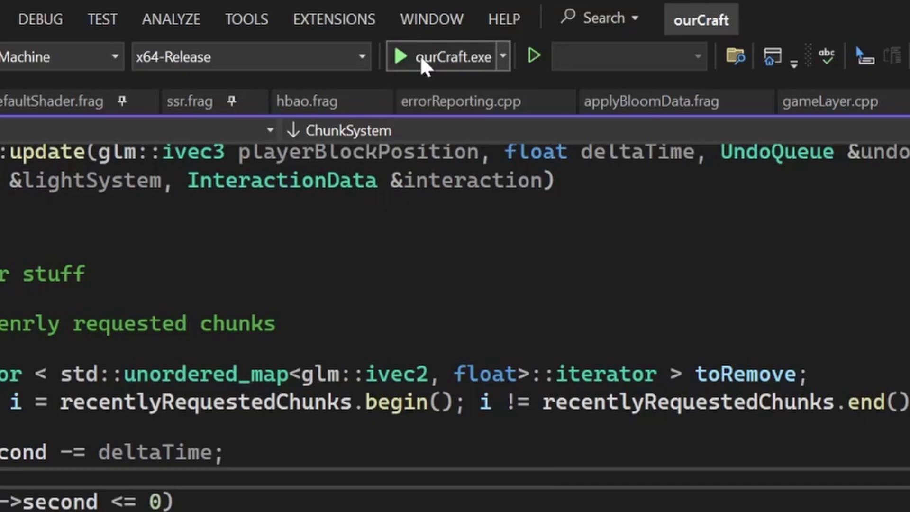
- Run ourCraft.exe with debugging, then with Ctrl+F5 without it, then F11 to break at main
click(420, 57)
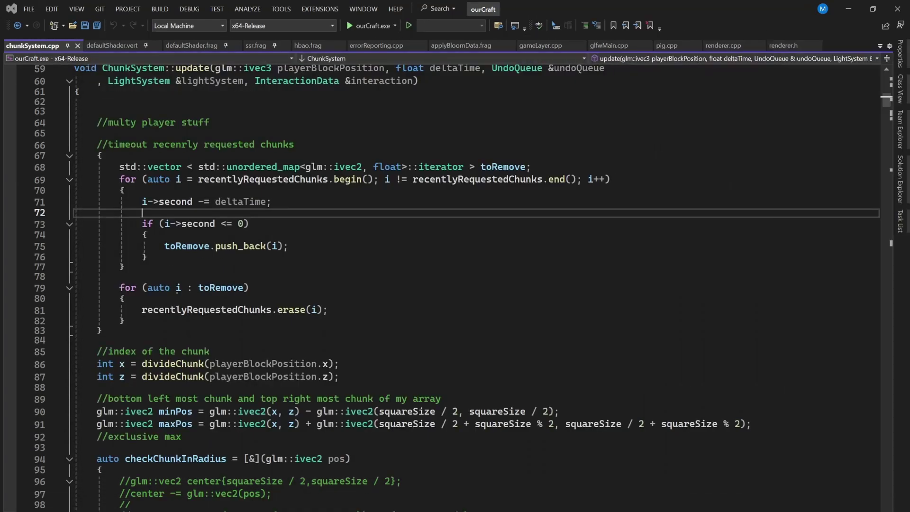
key(ctrl+F5)
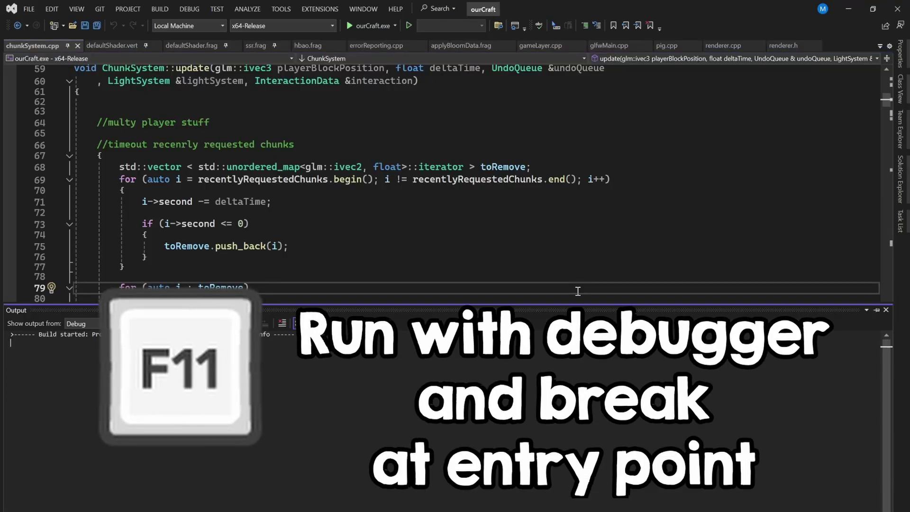
key(F11)
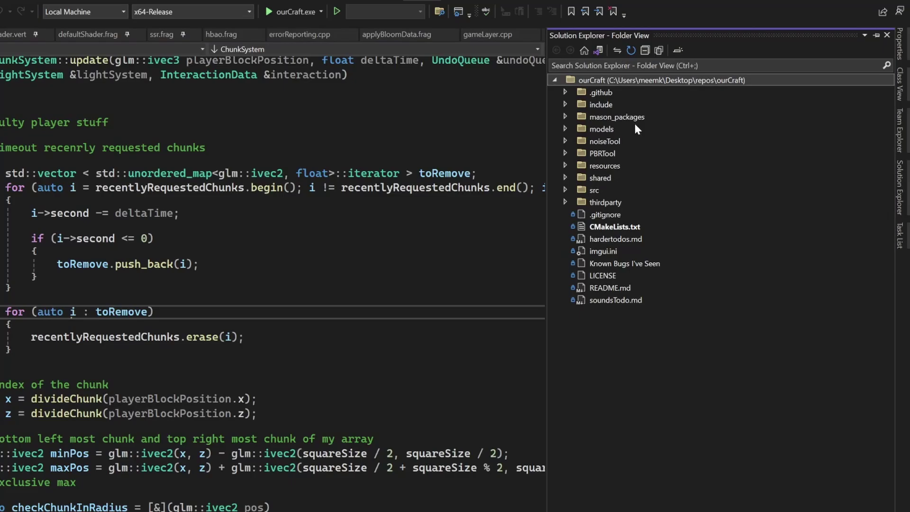
- Expand the src and gameLayer folders, then go to the Chunk struct definition in chunk.h
click(524, 191)
click(511, 221)
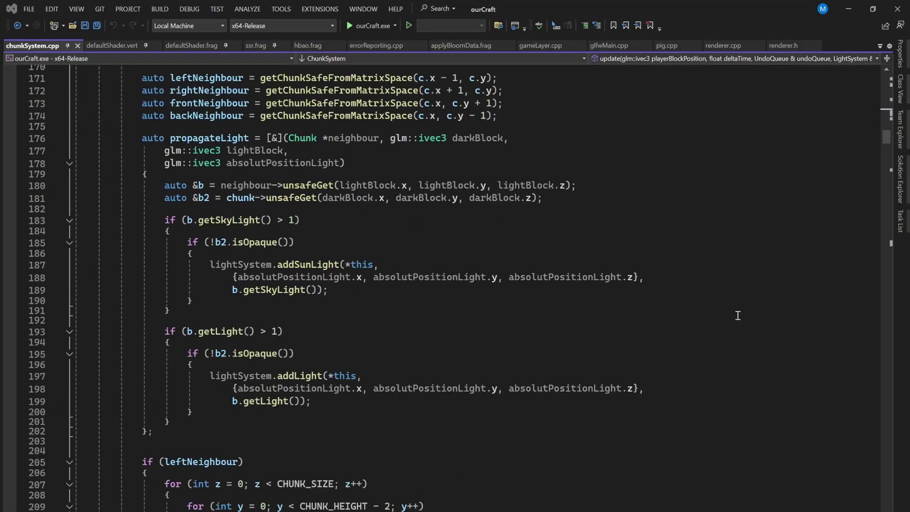
scroll(550, 220, down, 5)
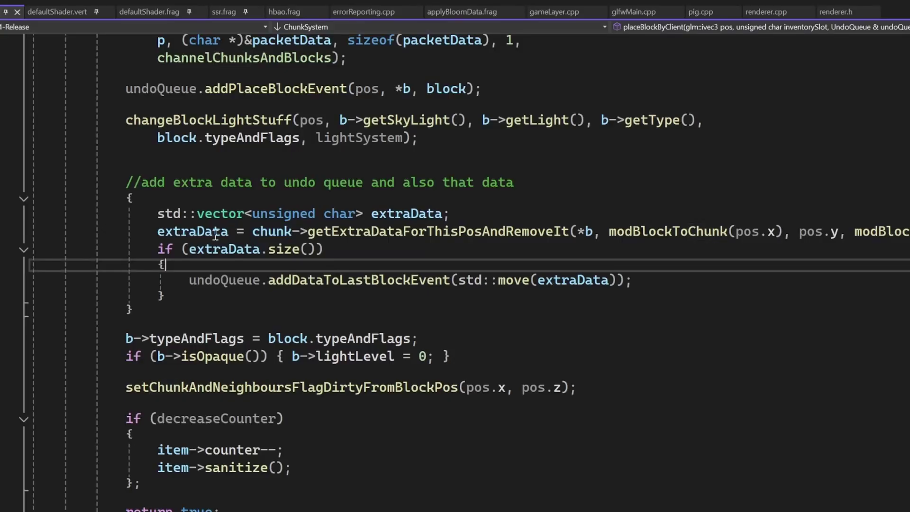
key(F12)
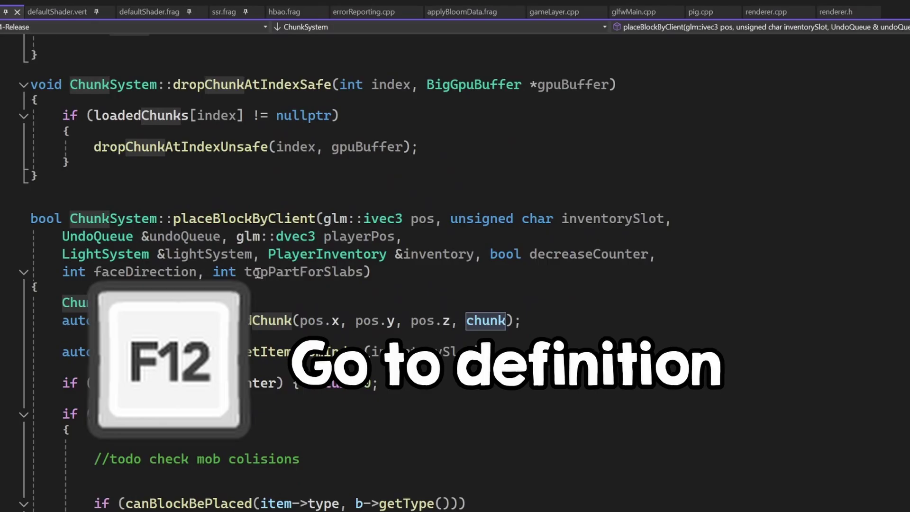
click(100, 303)
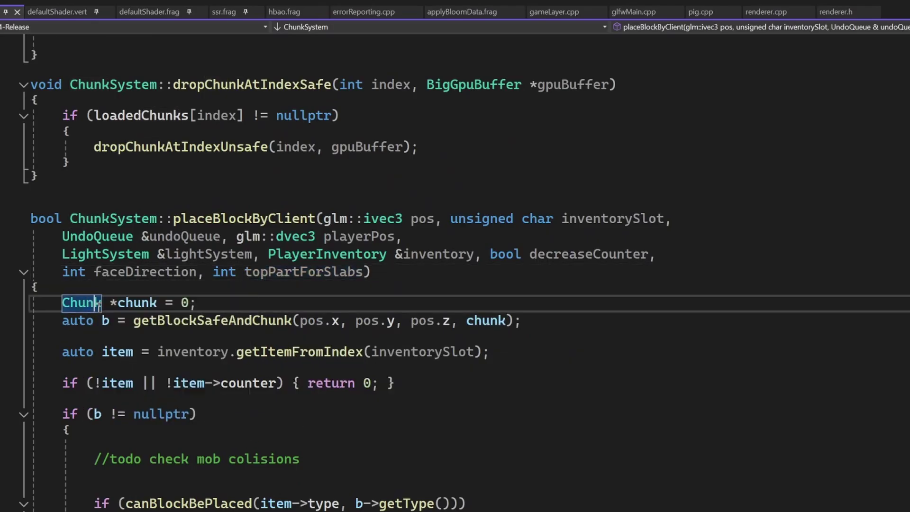
key(F12)
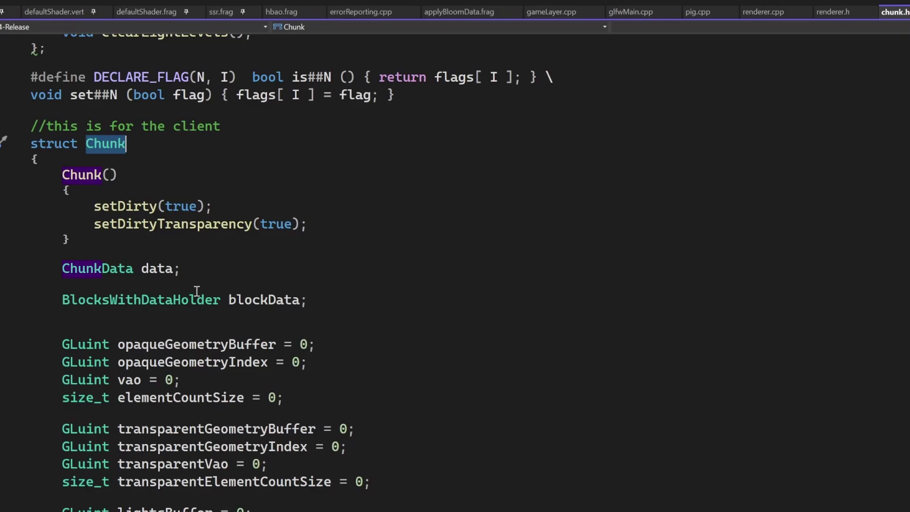
scroll(196, 290, down, 4)
scroll(196, 290, down, 3)
scroll(197, 290, down, 3)
scroll(197, 290, down, 3)
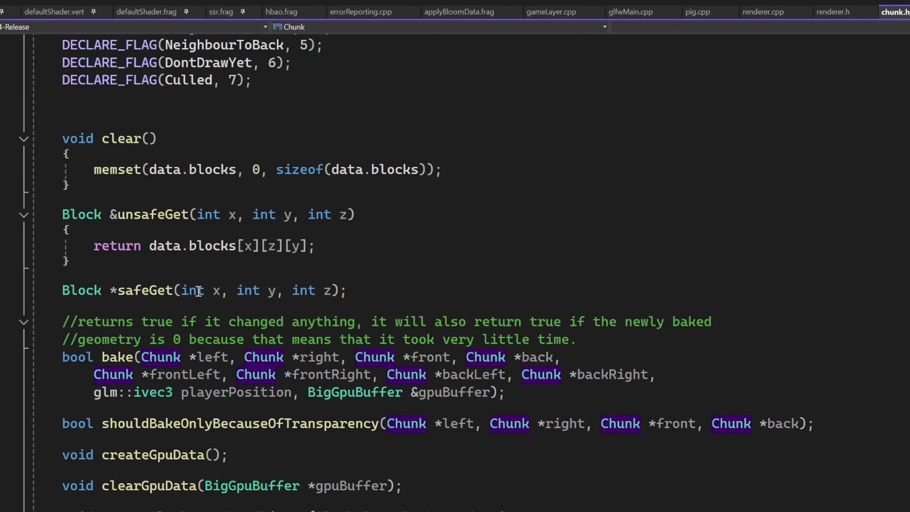
scroll(199, 291, down, 3)
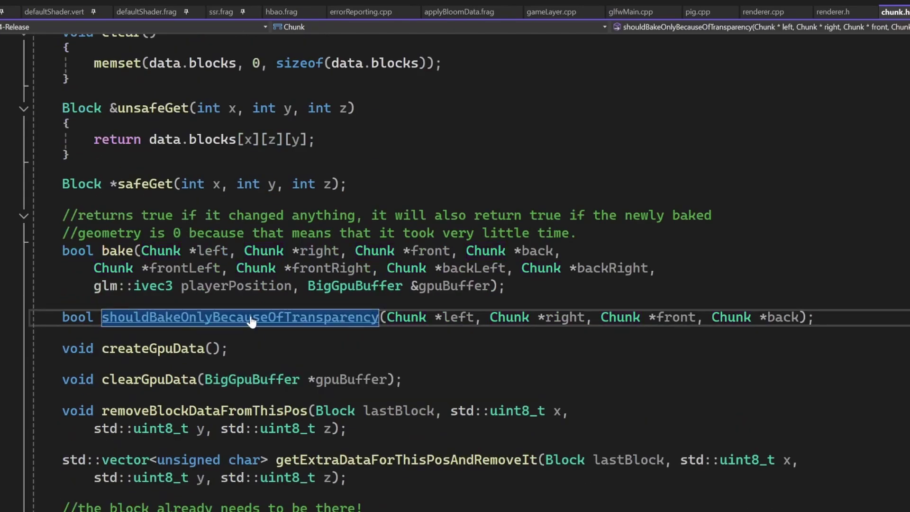
- Go to the shouldBakeOnlyBecauseOfTransparency implementation in chunk.cpp, then navigate back with Ctrl+-
key(F12)
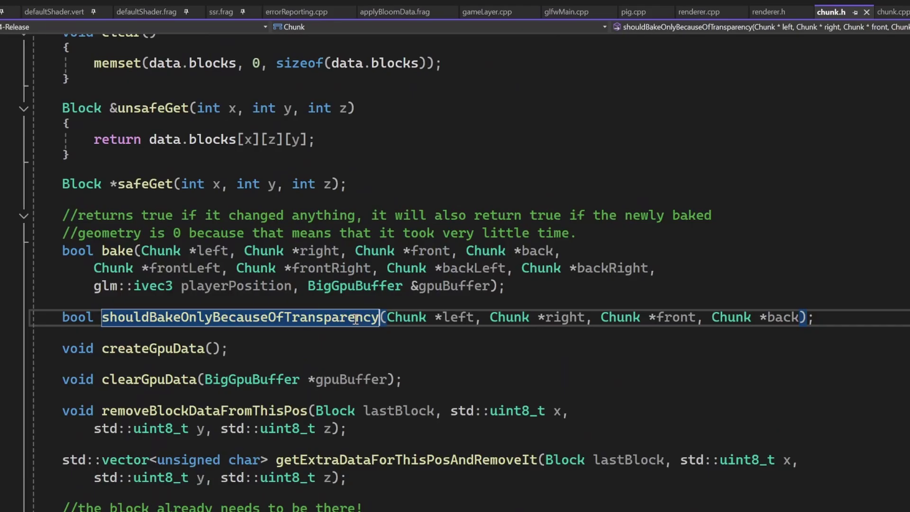
key(ctrl+minus)
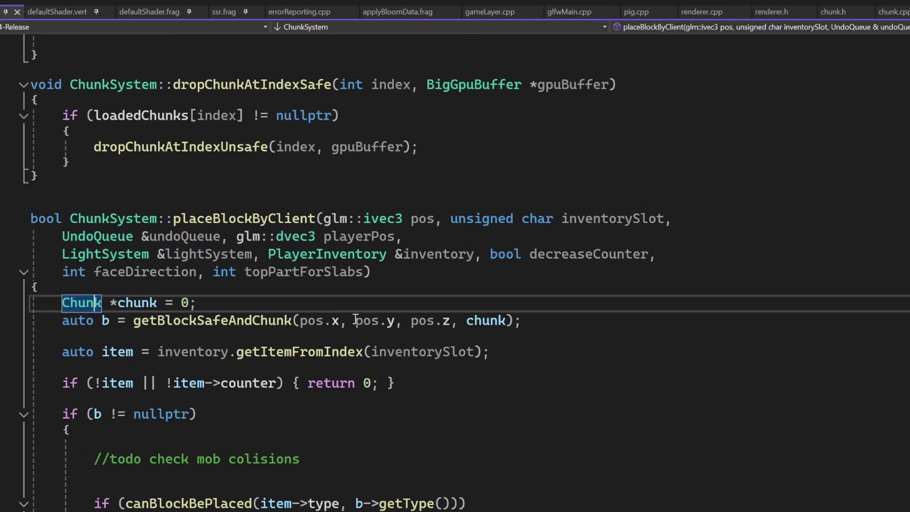
key(ctrl+minus)
key(ctrl+minus)
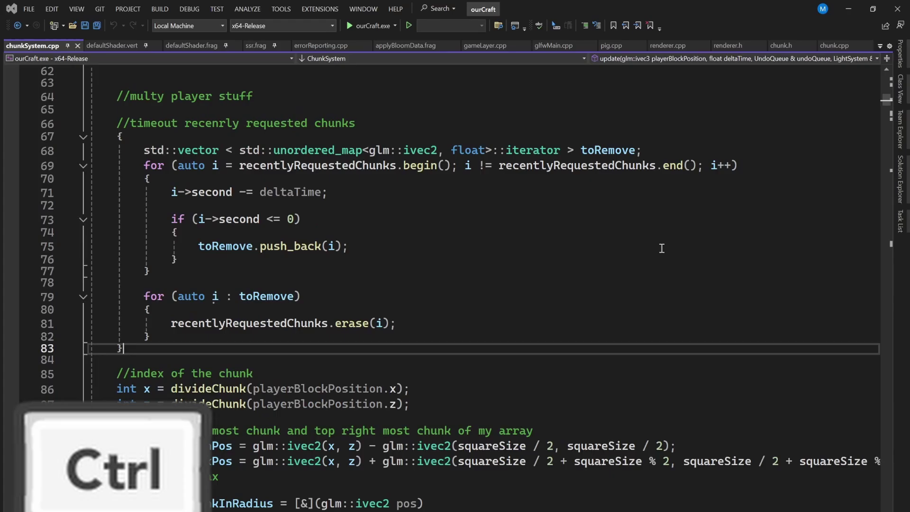
key(ctrl+shift+minus)
key(ctrl+shift+minus)
key(ctrl+shift+minus)
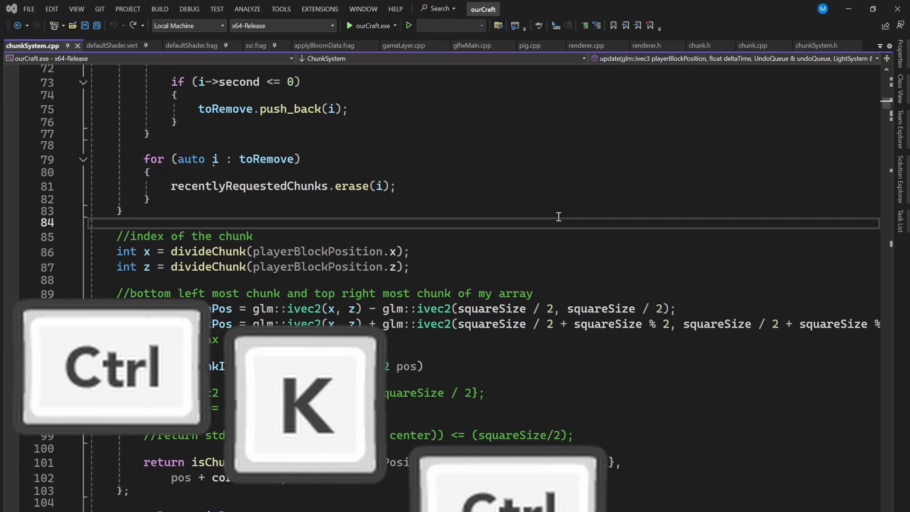
- Navigate forward in history, then switch from chunkSystem.cpp to chunkSystem.h
key(ctrl+k)
key(ctrl+o)
scroll(559, 216, up, 10)
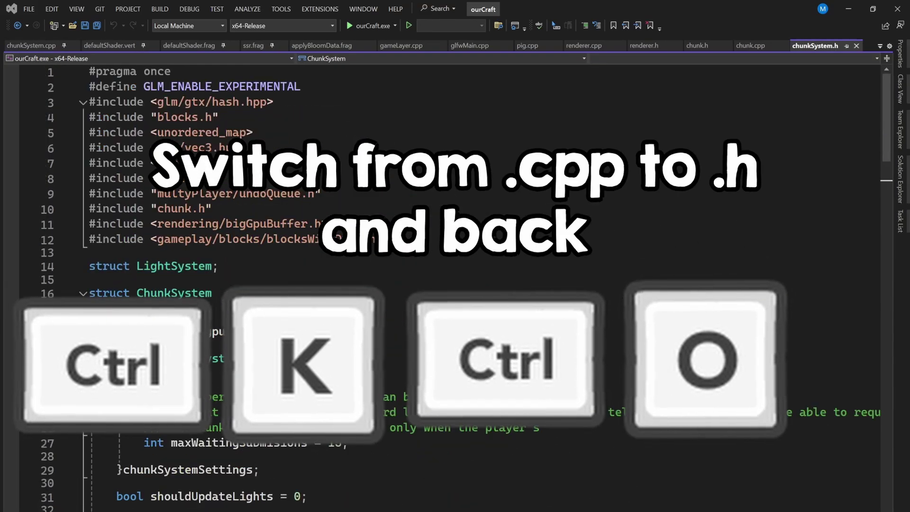
scroll(558, 215, down, 4)
- Return to chunkSystem.cpp and open gameplayRules.h and blocks.h from their include lines
key(ctrl+k)
key(ctrl+o)
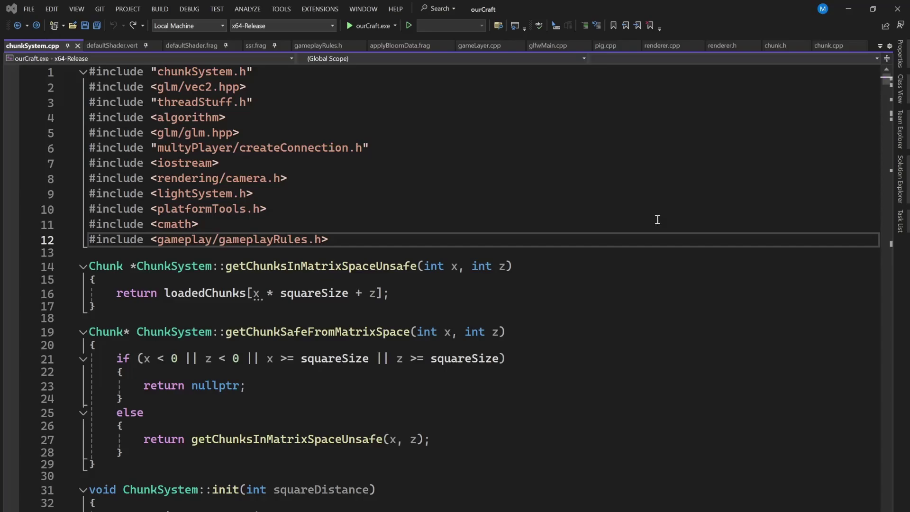
key(F12)
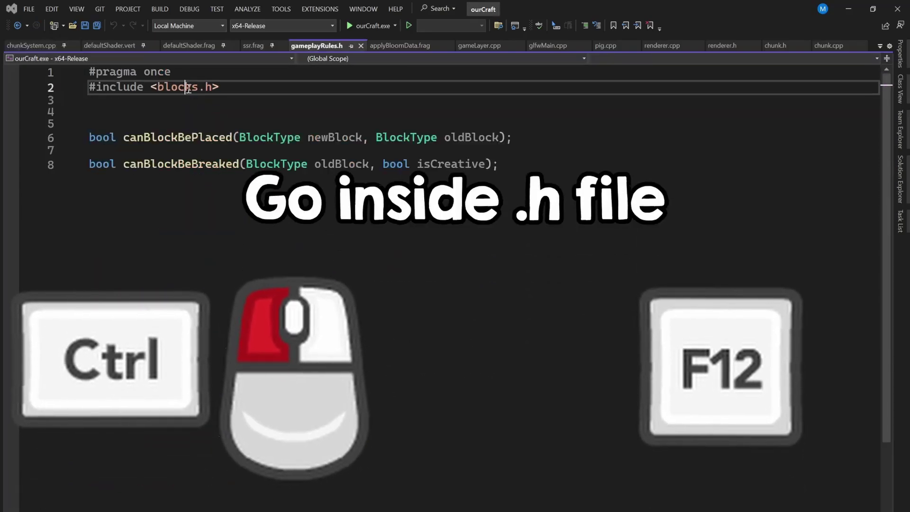
ctrl+click(178, 86)
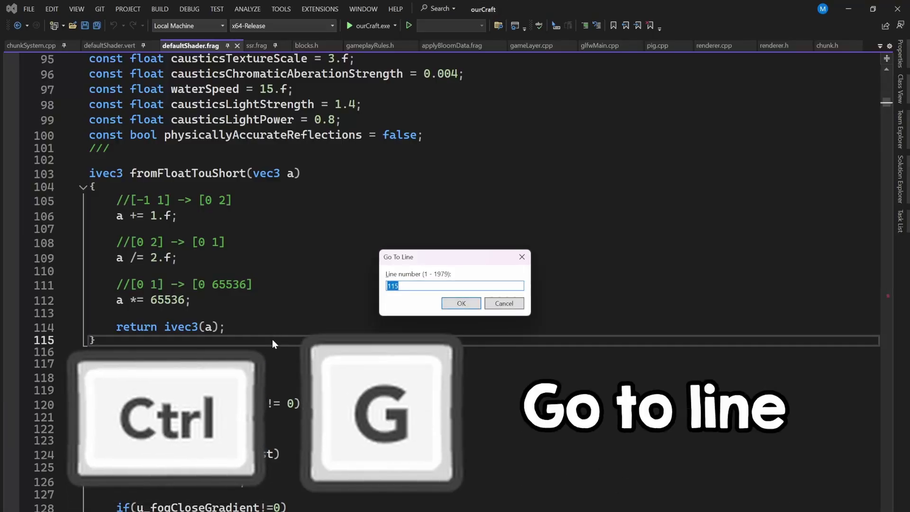
text(500)
- Go to line 500 in defaultShader.frag and step to the next 'vec' match
key(Return)
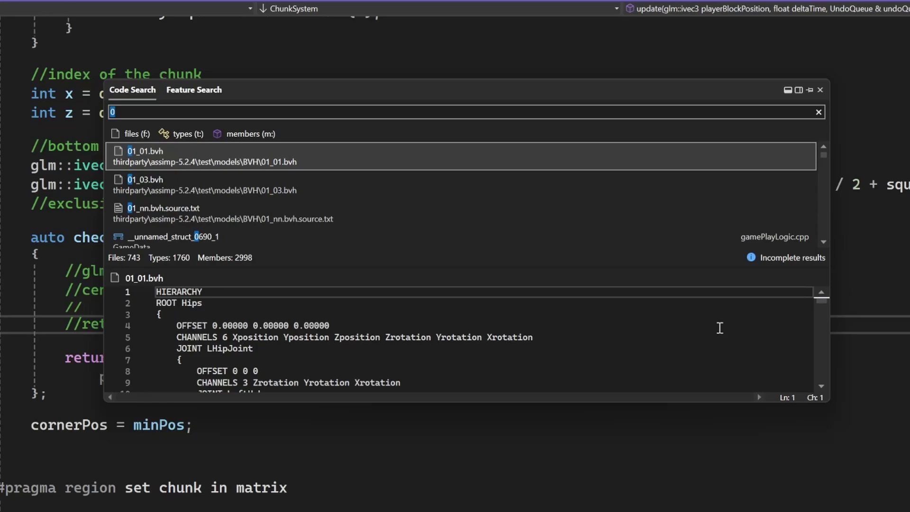
text(renderer)
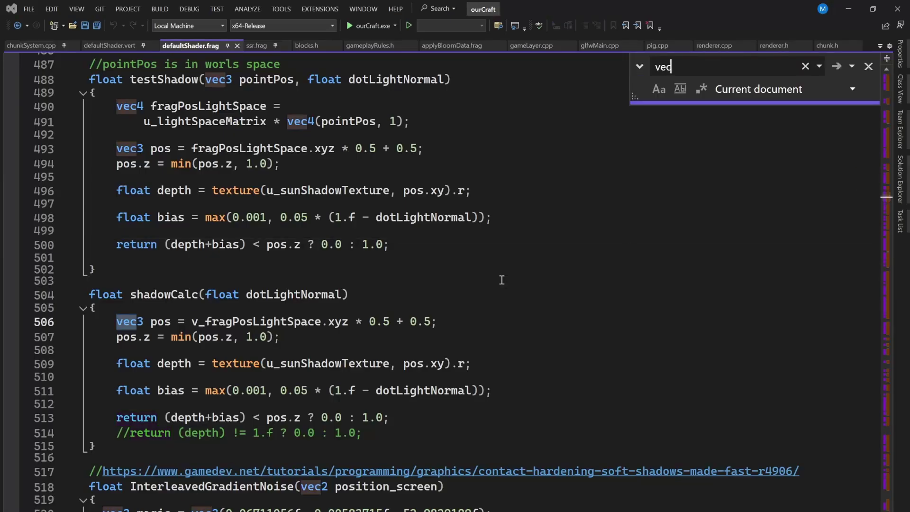
text(N)
key(Return)
key(Return)
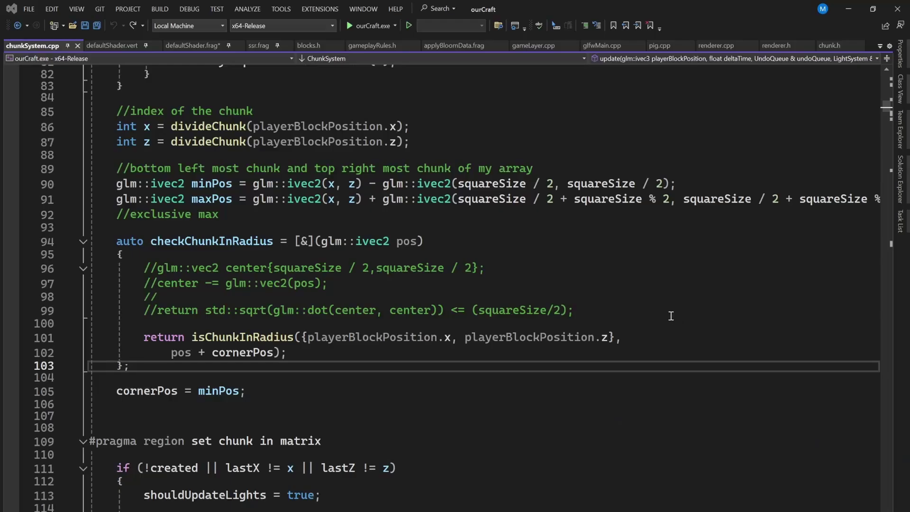
key(ctrl+comma)
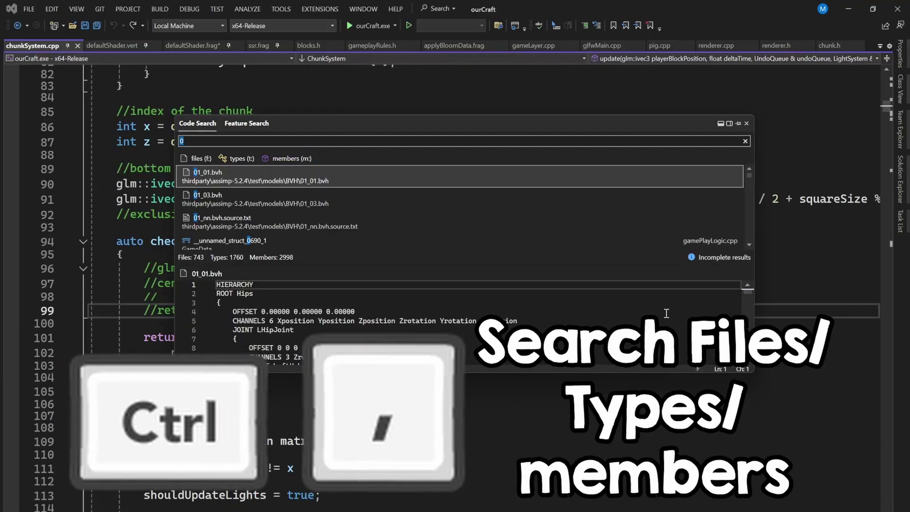
text(renderer)
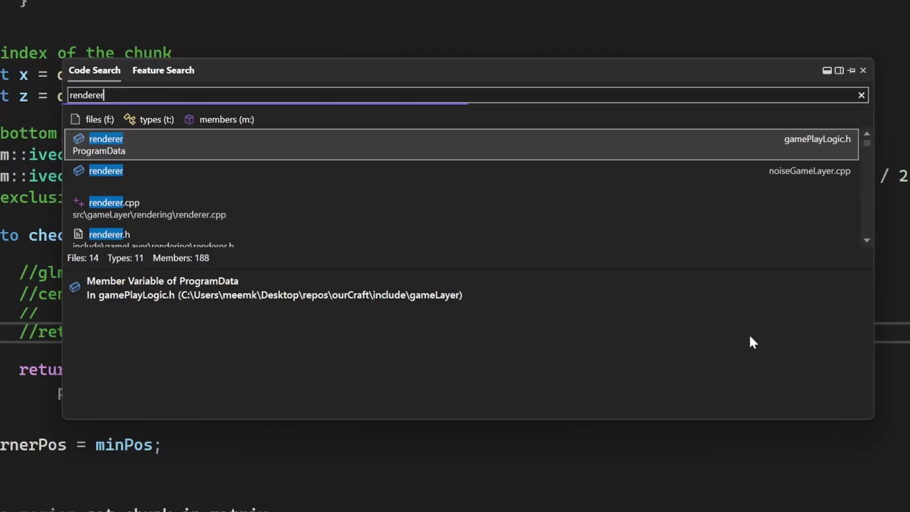
text(.cpp)
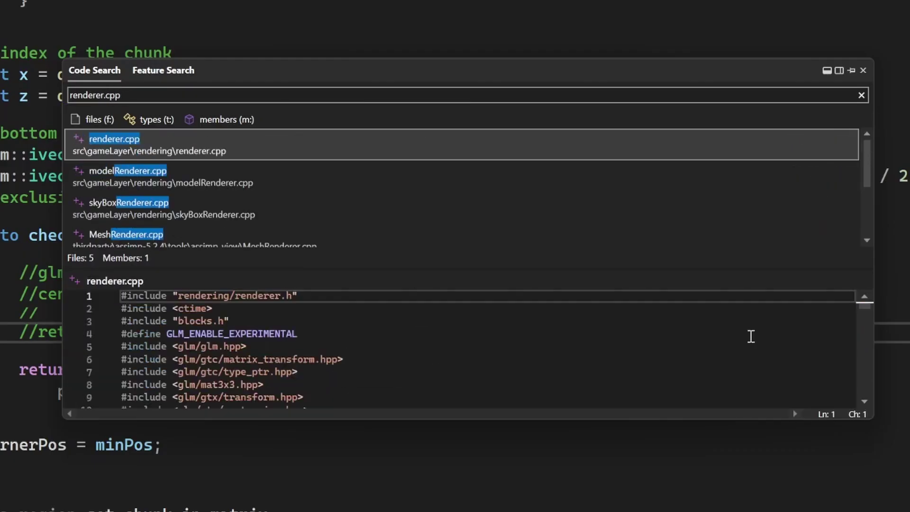
key(BackSpace)
key(BackSpace)
key(BackSpace)
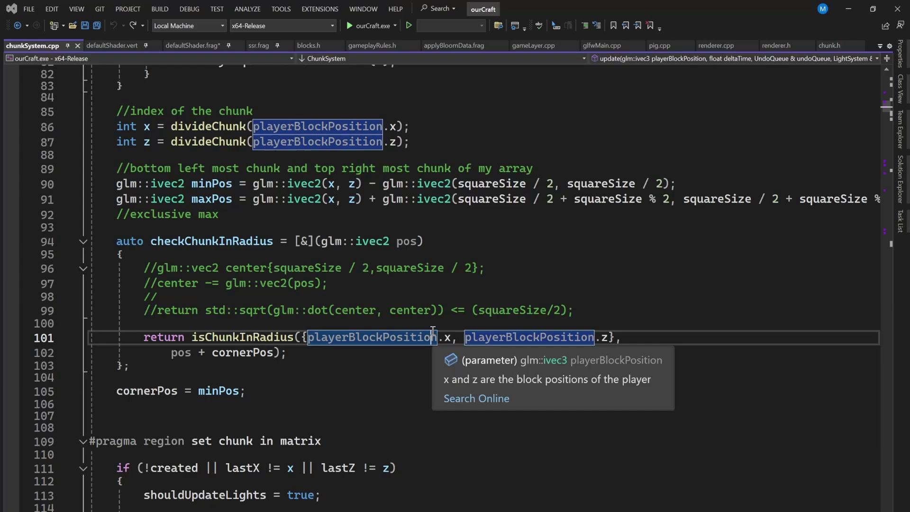
key(ctrl+t)
text(glfwmain)
key(Return)
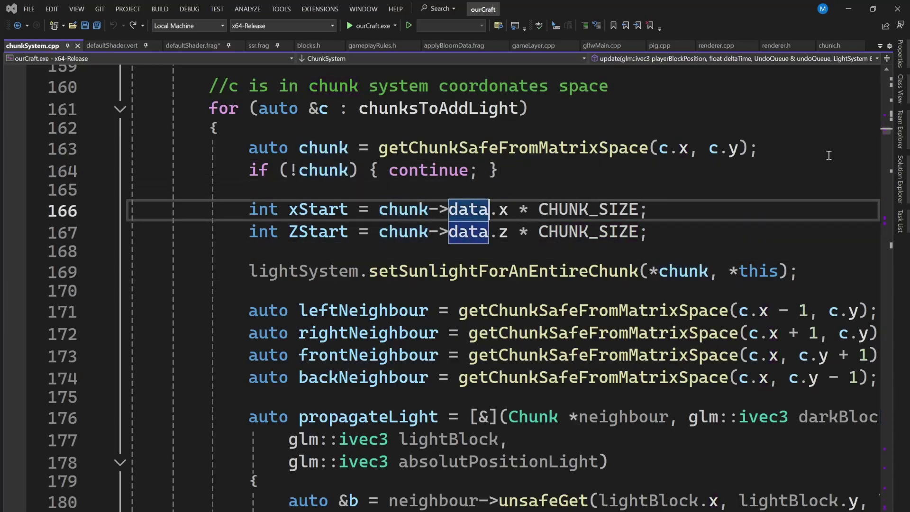
- Move by words to the leftNeighbour line, select leftNeighbour, and extend the selection rightward
key(ctrl+Left)
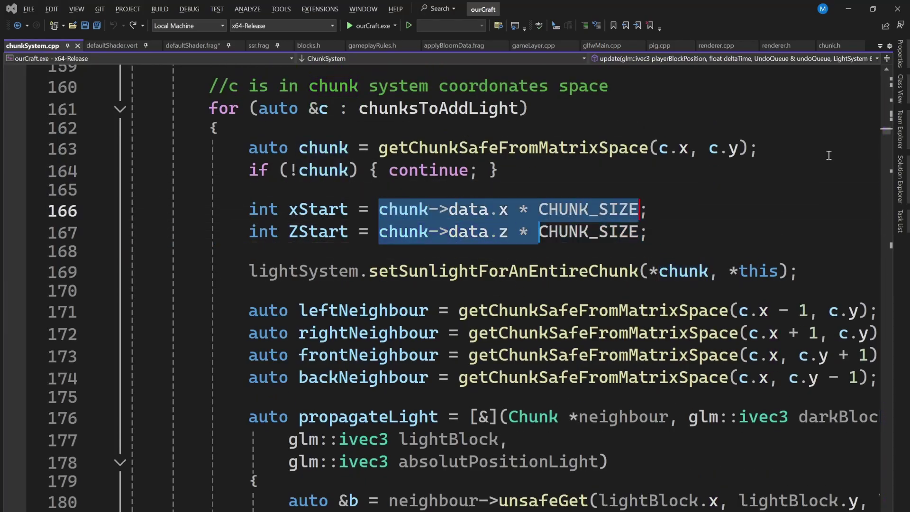
key(Down)
key(Down)
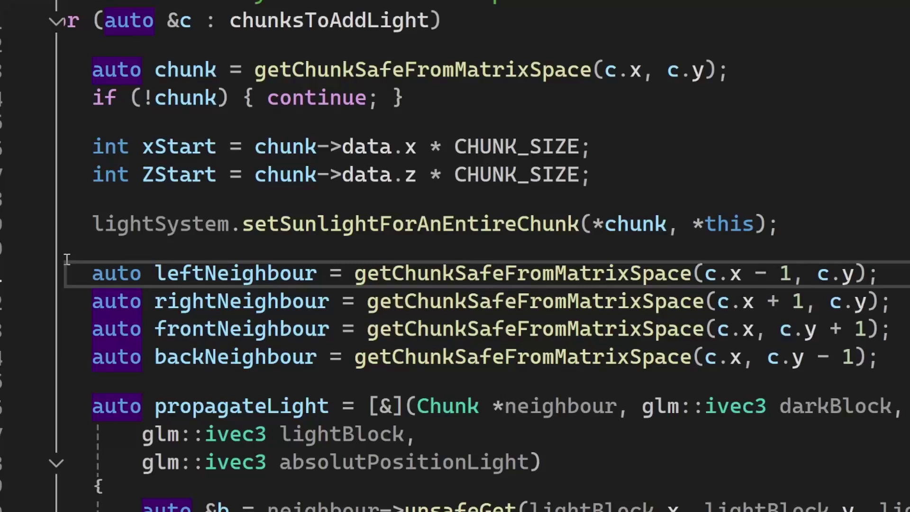
key(ctrl+Right)
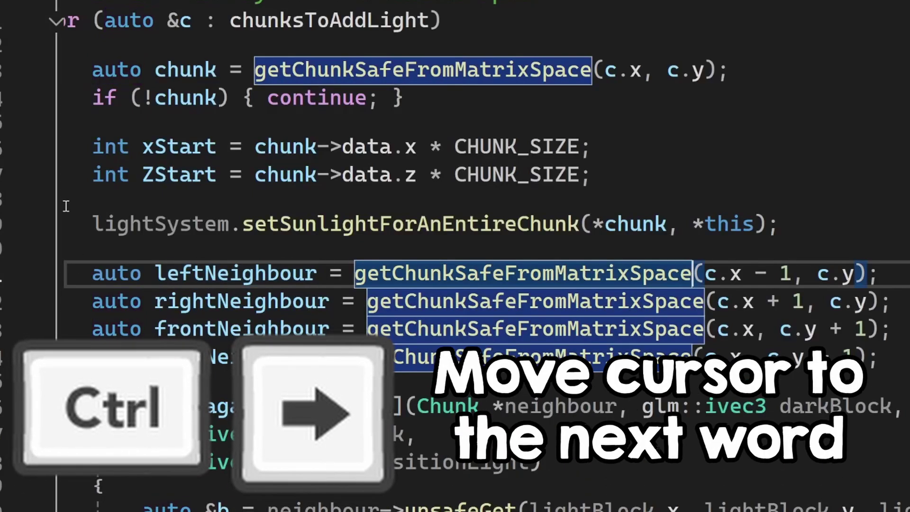
double_click(235, 273)
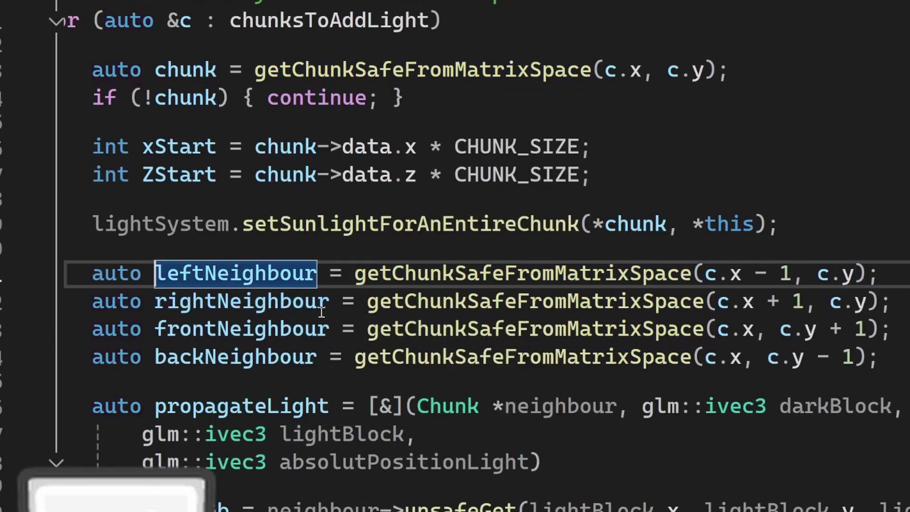
key(shift+Right)
key(shift+Right)
key(shift+Right)
key(shift+Right)
key(shift+Right)
key(shift+Right)
key(shift+Right)
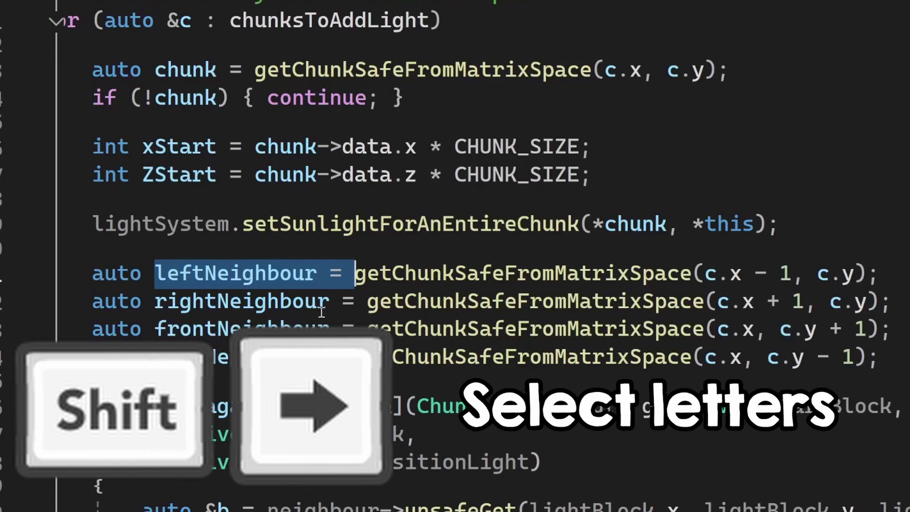
key(shift+Right)
key(shift+Right)
key(shift+Right)
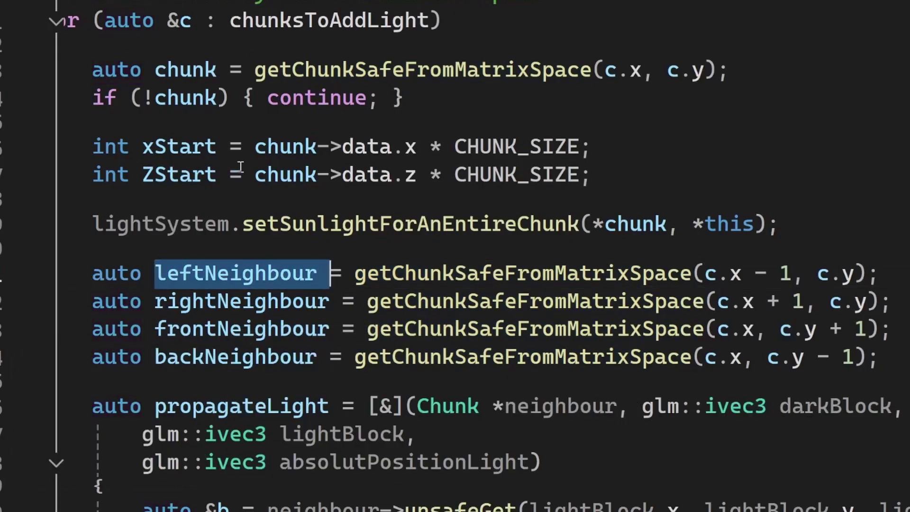
key(ctrl+shift+Right)
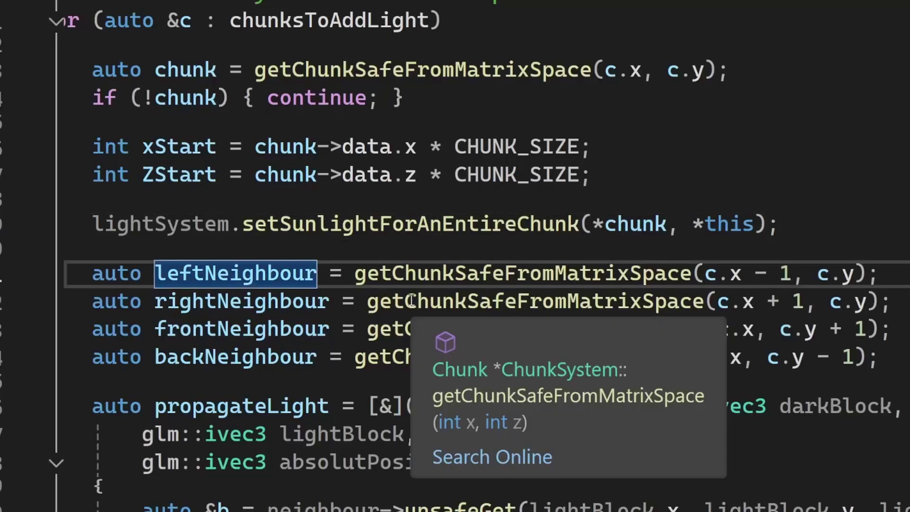
- Select getChunkSafeFromMatrixSpace, then extend the selection to the line start and line end
key(Home)
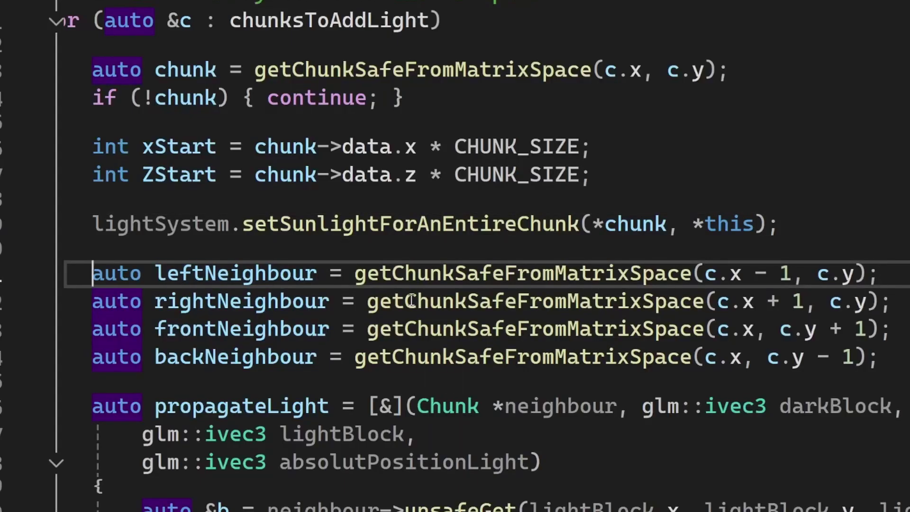
double_click(414, 274)
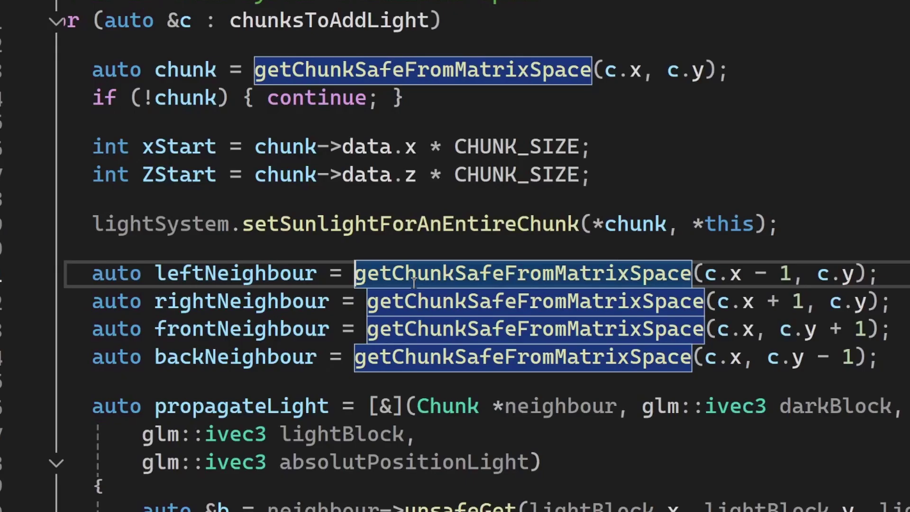
key(shift+Home)
key(shift+End)
key(shift+End)
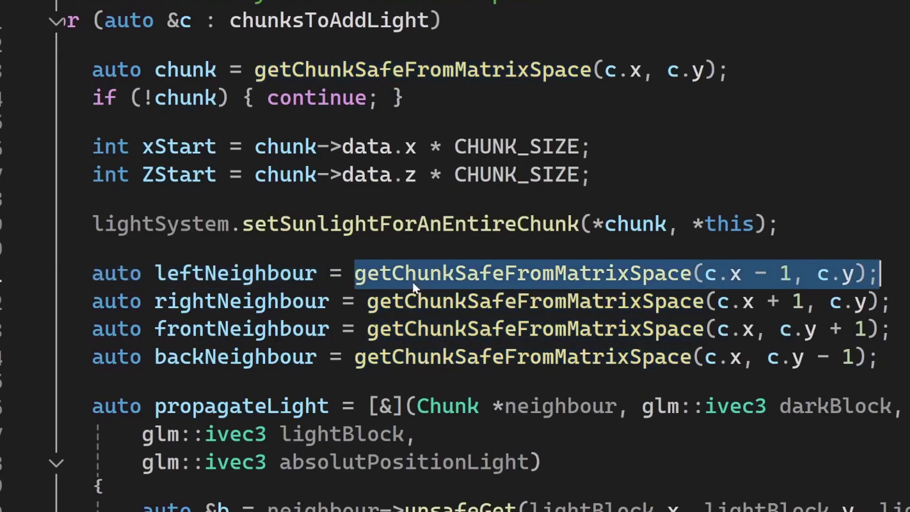
key(Home)
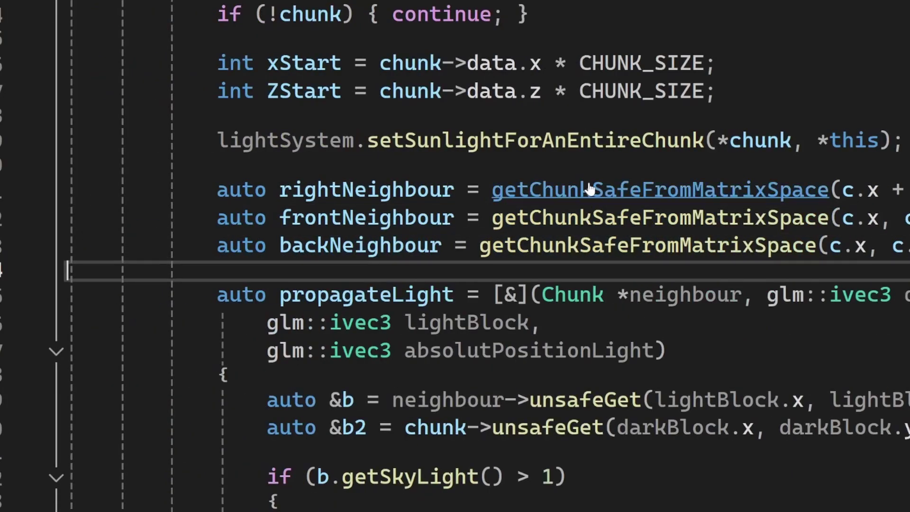
- Paste extra leftNeighbour lines, then move the inner for-y loop header above the loop
key(ctrl+v)
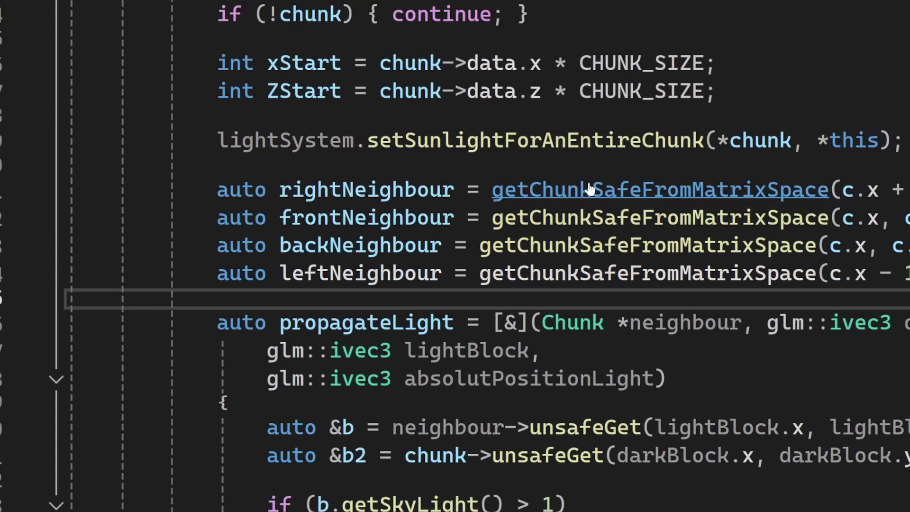
key(ctrl+v)
key(ctrl+v)
key(ctrl+v)
key(ctrl+v)
key(ctrl+v)
key(ctrl+v)
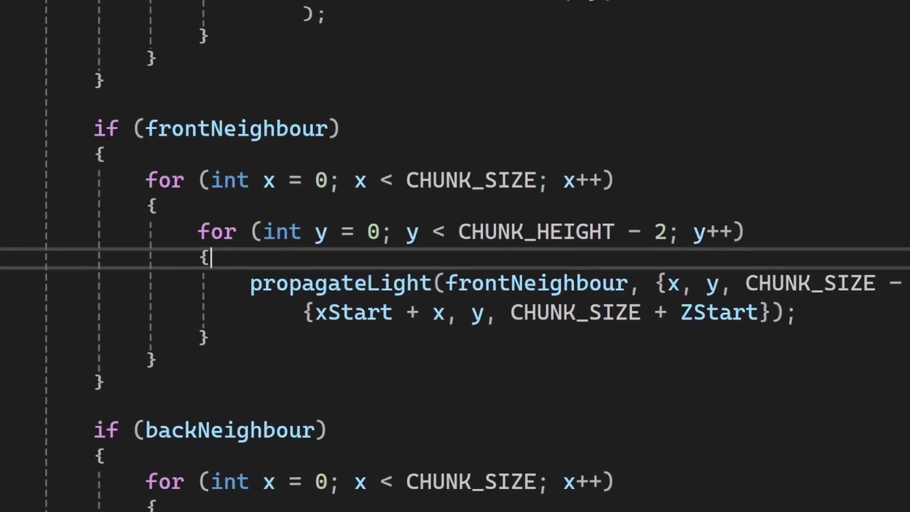
key(Up)
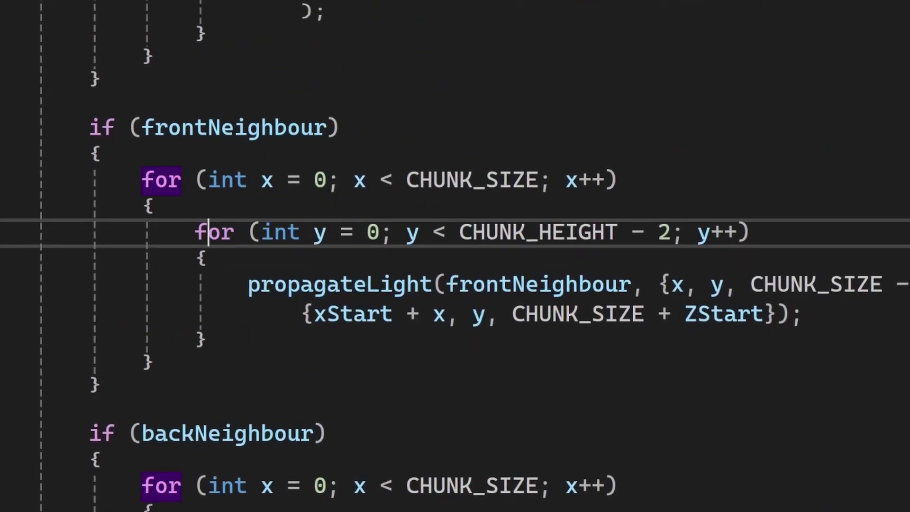
key(ctrl+x)
key(Up)
key(Return)
key(ctrl+v)
key(Return)
text({)
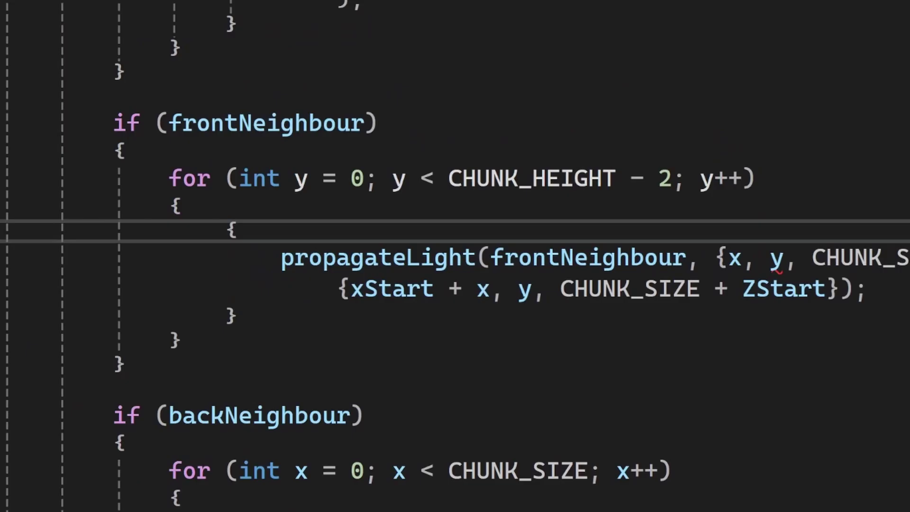
- Finish wrapping the y loop in braces and add copies of the iChannel3 uniform-location line
key(ctrl+v)
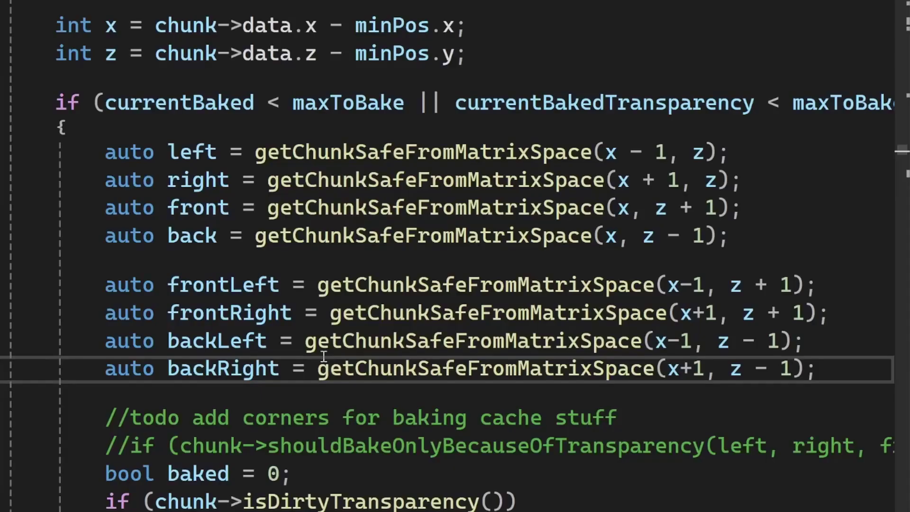
key(ctrl+v)
key(ctrl+v)
key(ctrl+v)
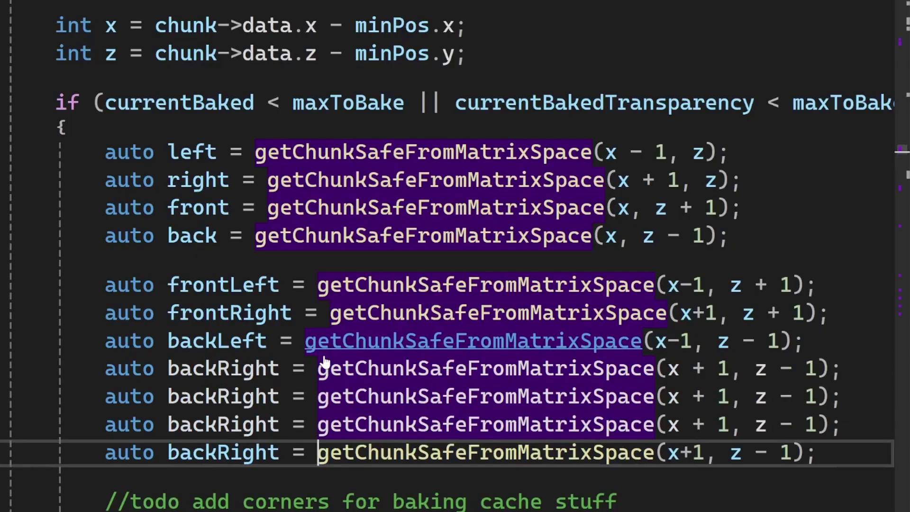
key(ctrl+v)
key(ctrl+v)
key(ctrl+v)
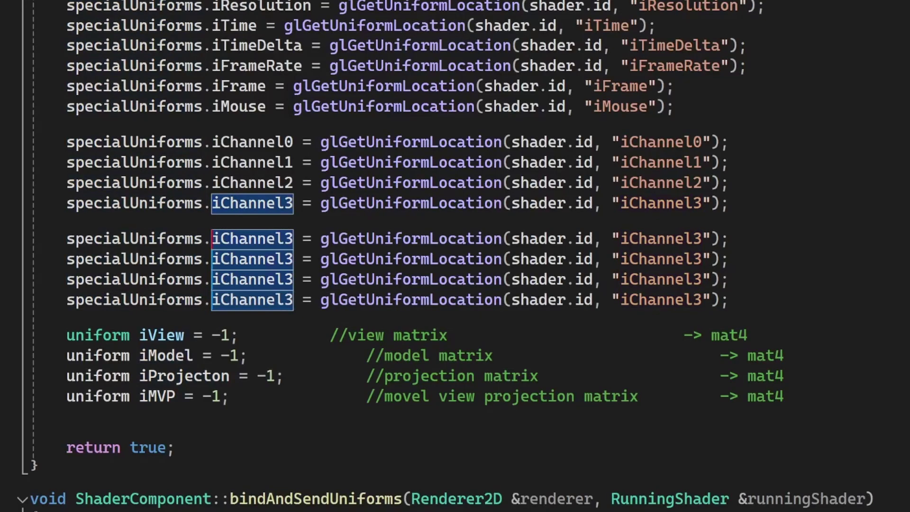
- Paste the uniform names, then trial-delete the box-selected corner lines and undo it
key(ctrl+v)
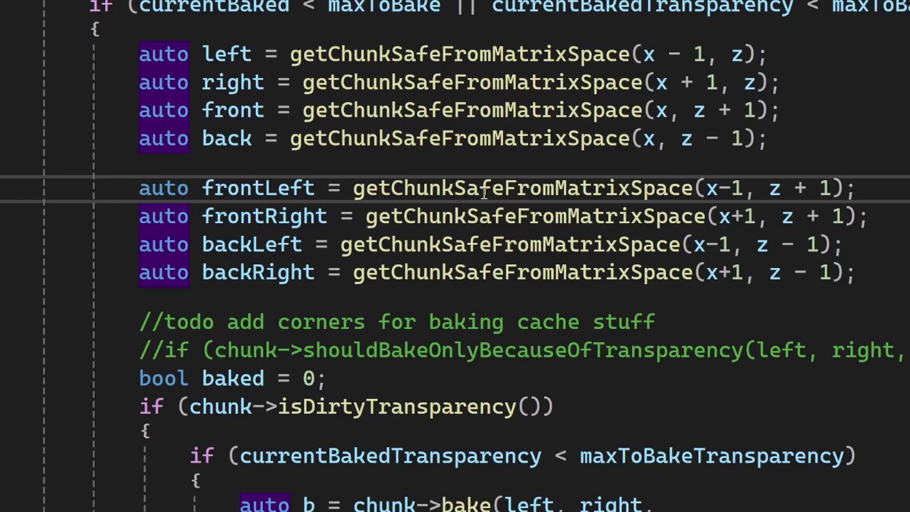
alt+shift+drag(140, 187, 871, 276)
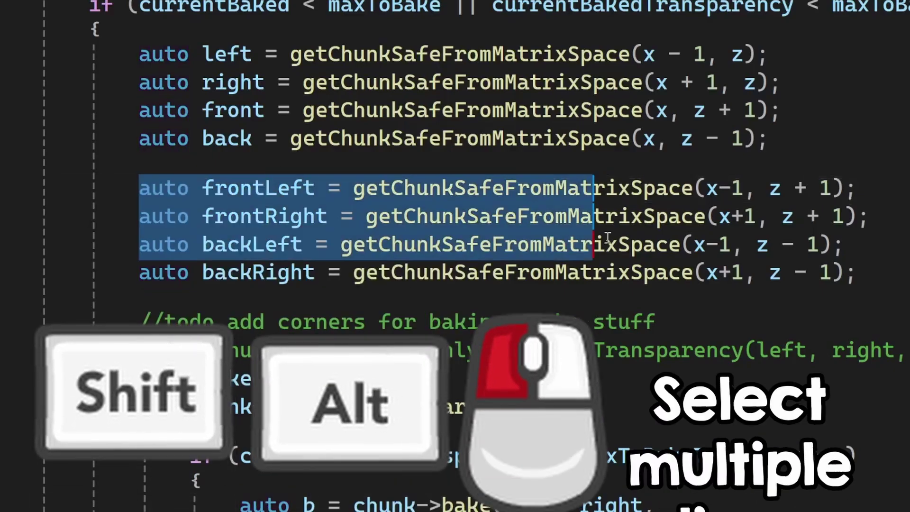
key(Delete)
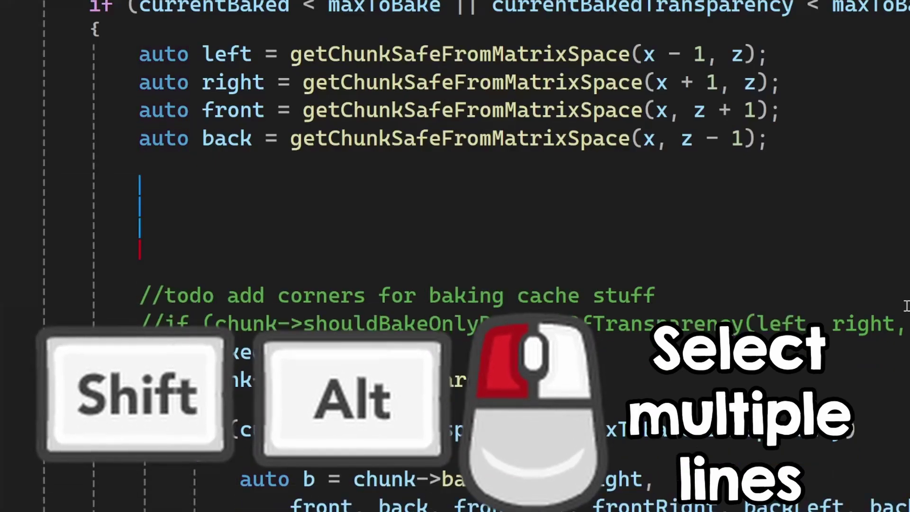
text(int test = 0;)
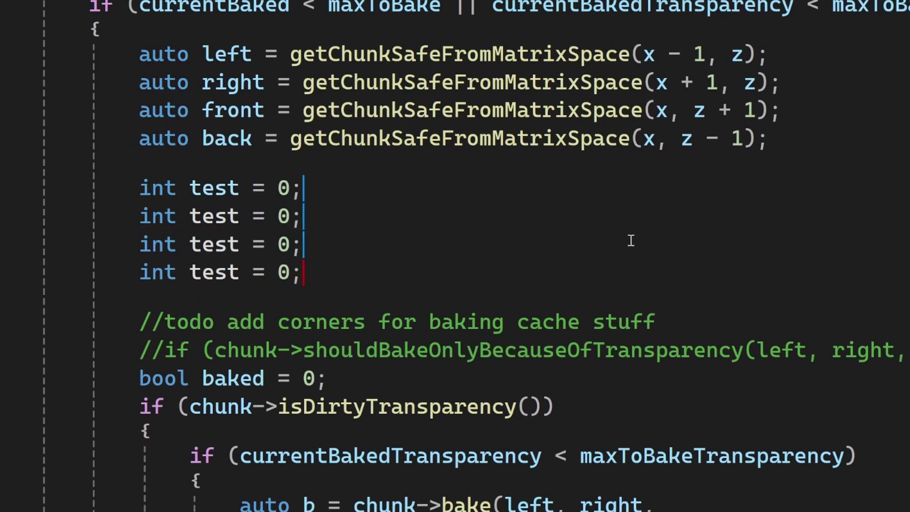
key(ctrl+z)
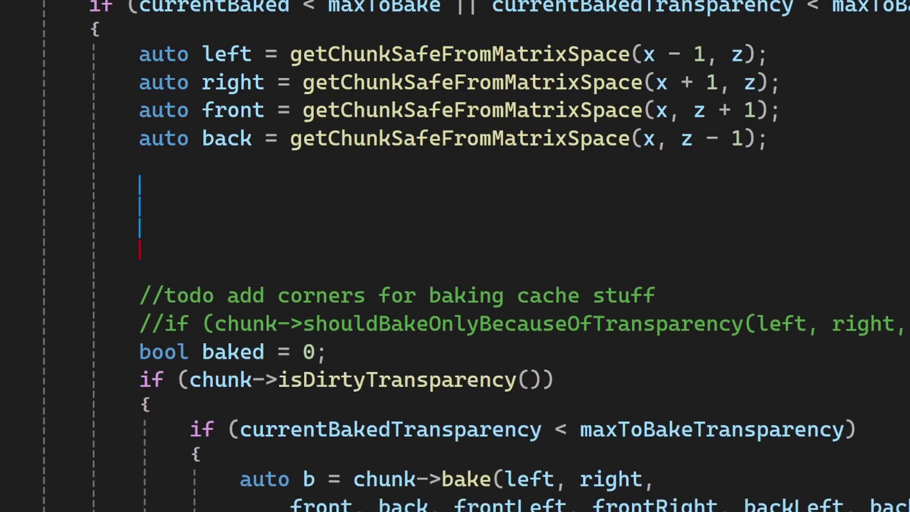
key(ctrl+z)
- Remove 'auto' from all four corner-neighbour lines using stacked carets
key(shift+alt+Down)
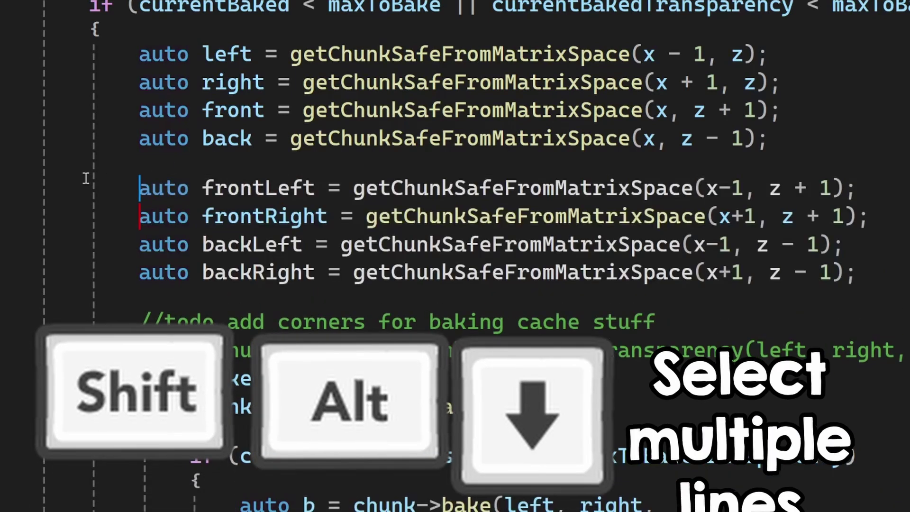
key(shift+alt+Down)
key(shift+alt+Down)
key(shift+alt+Down)
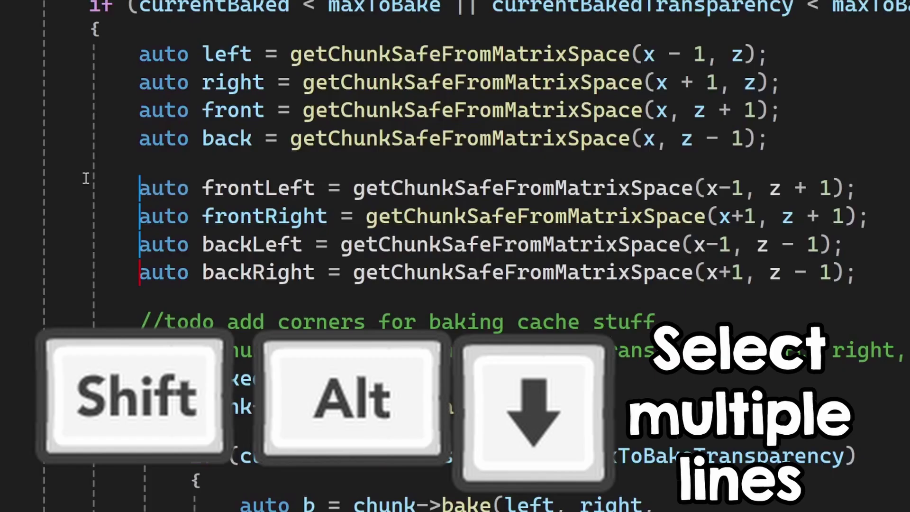
key(Delete)
key(Delete)
key(Delete)
key(Delete)
key(Delete)
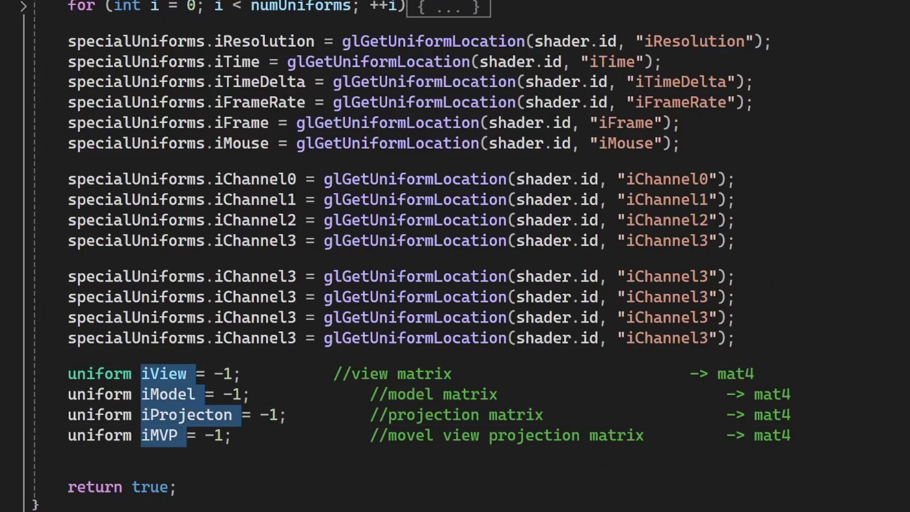
- Paste iView, iModel, iProjecton and iMVP over the four iChannel3 copies
key(ctrl+v)
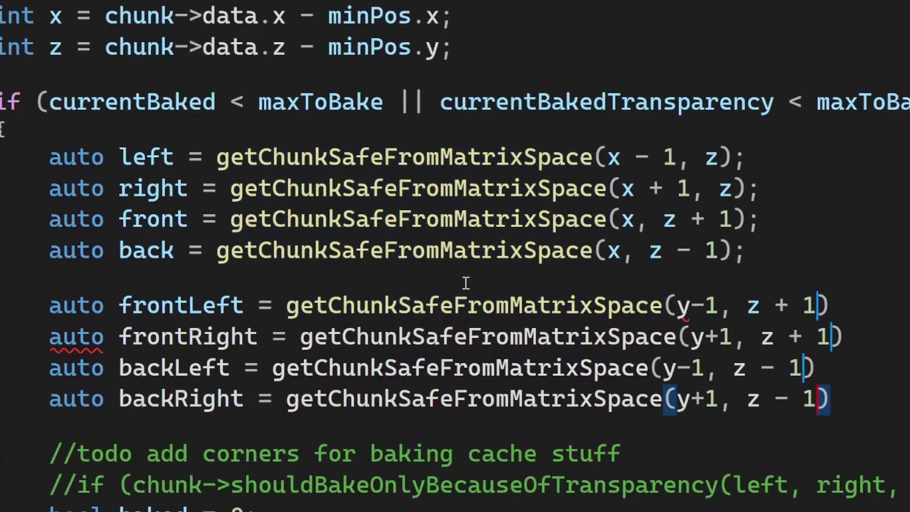
text(;)
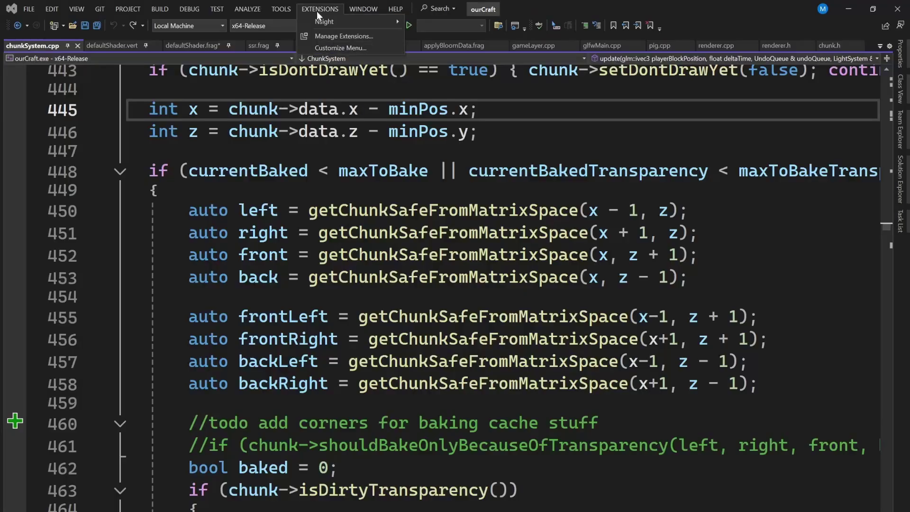
- Review installed extensions, selecting Productivity Power Tools 2022, then return to the frontRight line
click(333, 37)
click(228, 133)
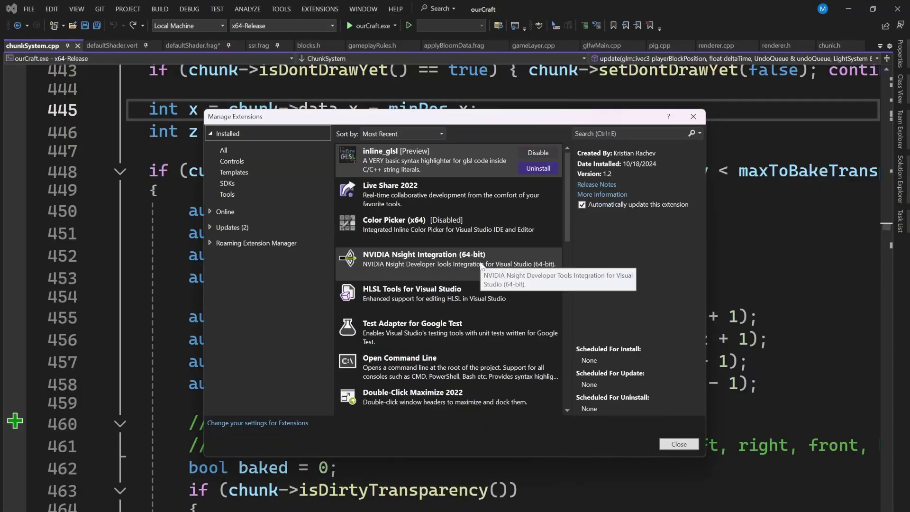
scroll(481, 267, down, 5)
click(478, 300)
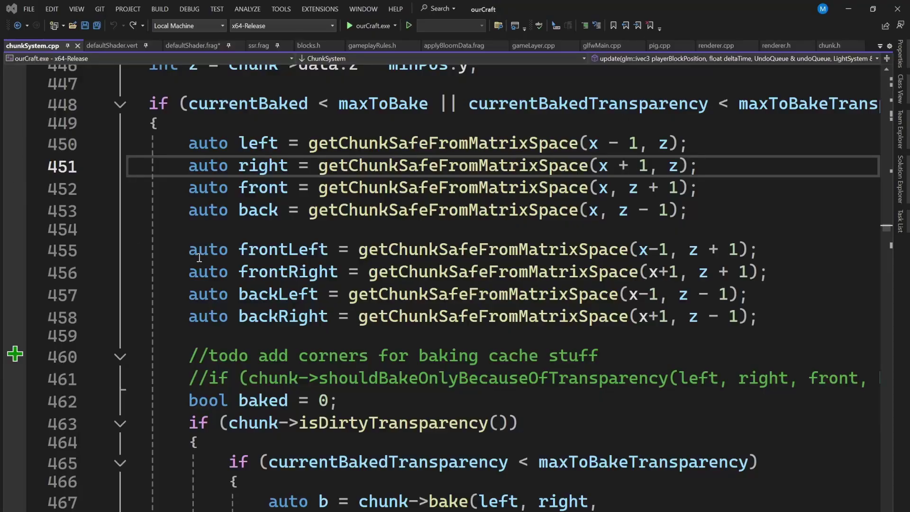
scroll(258, 244, down, 2)
click(291, 137)
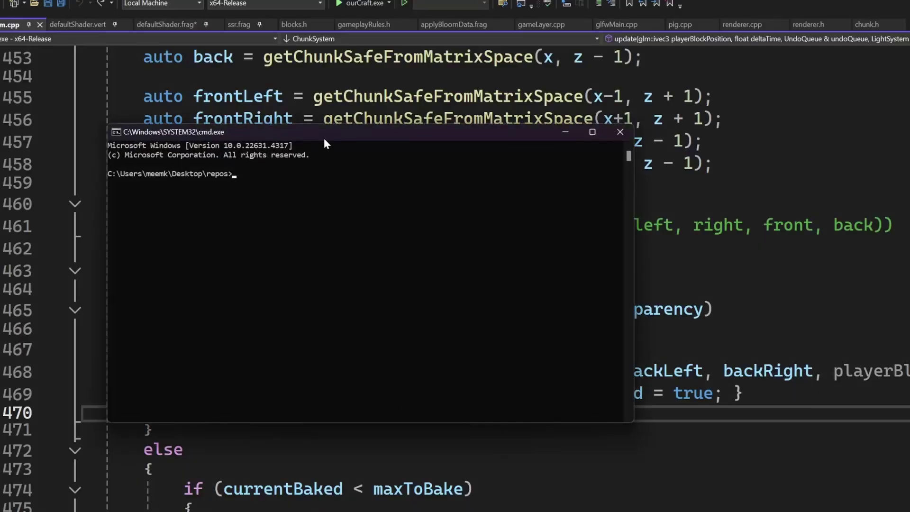
- Run git log in the ourCraft command prompt window
drag(324, 138, 358, 134)
click(359, 199)
text(git log -3)
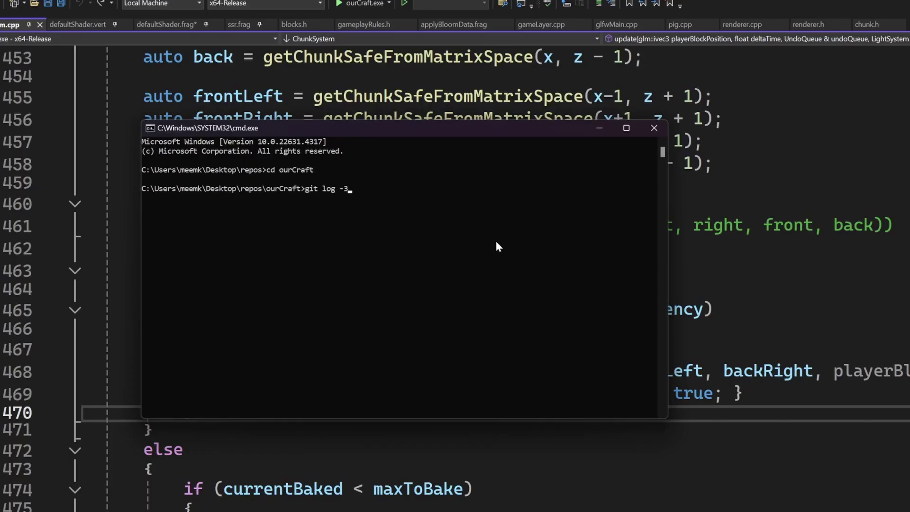
key(Return)
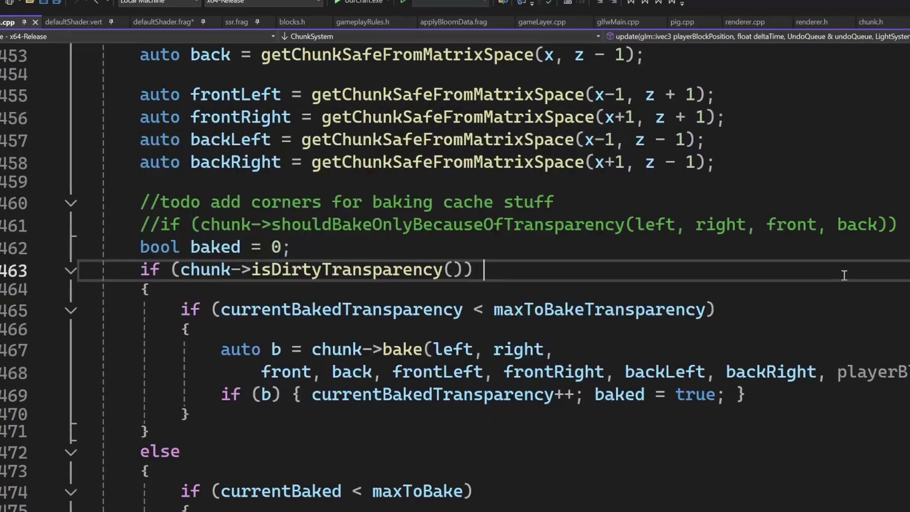
text(open )
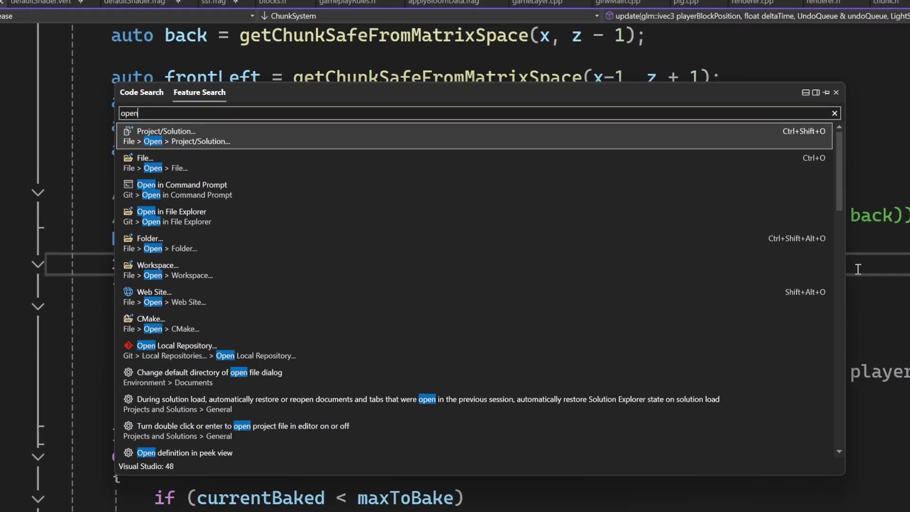
text(command)
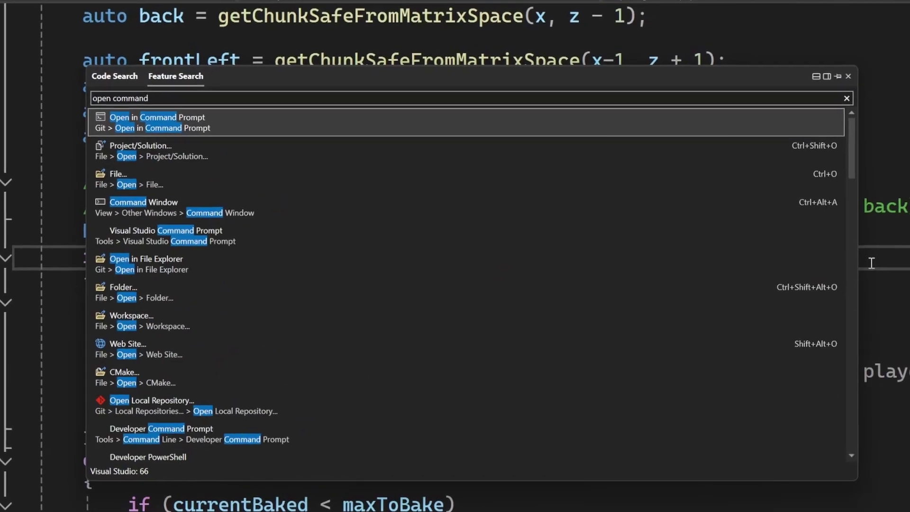
key(Return)
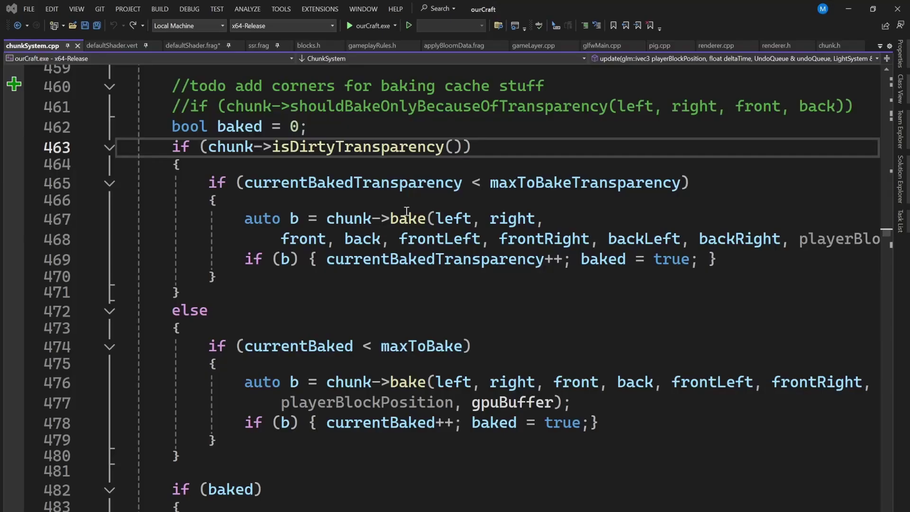
scroll(444, 300, down, 1)
- Paste the earlier for loop from clipboard history at the else line, then launch ourCraft
click(429, 257)
key(super+v)
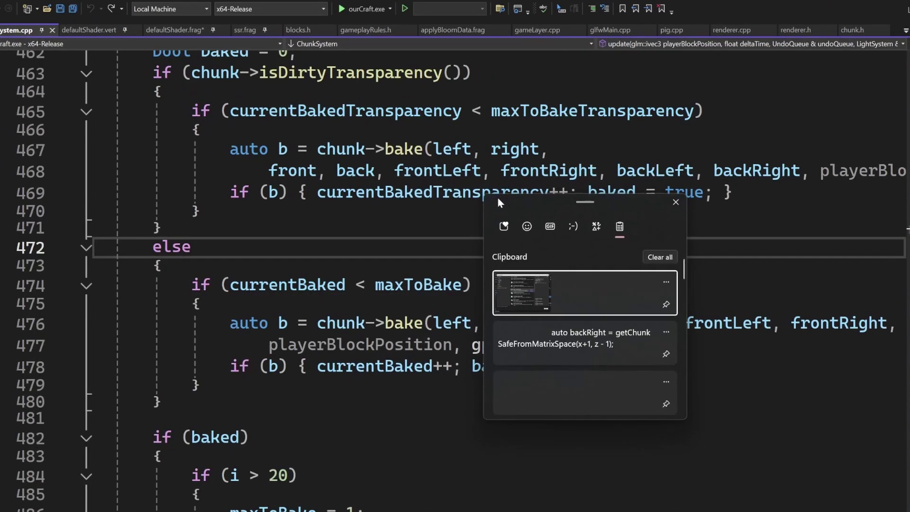
scroll(498, 234, down, 2)
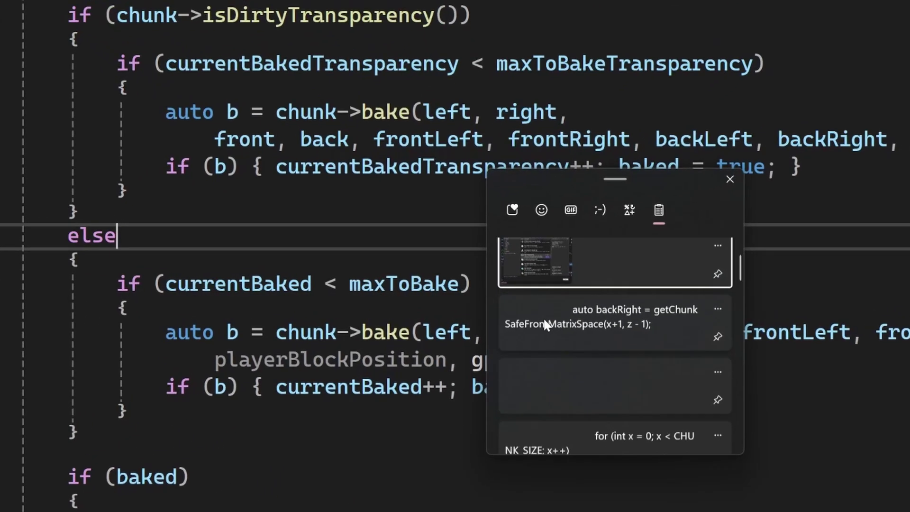
scroll(579, 285, up, 2)
scroll(618, 313, down, 2)
click(652, 396)
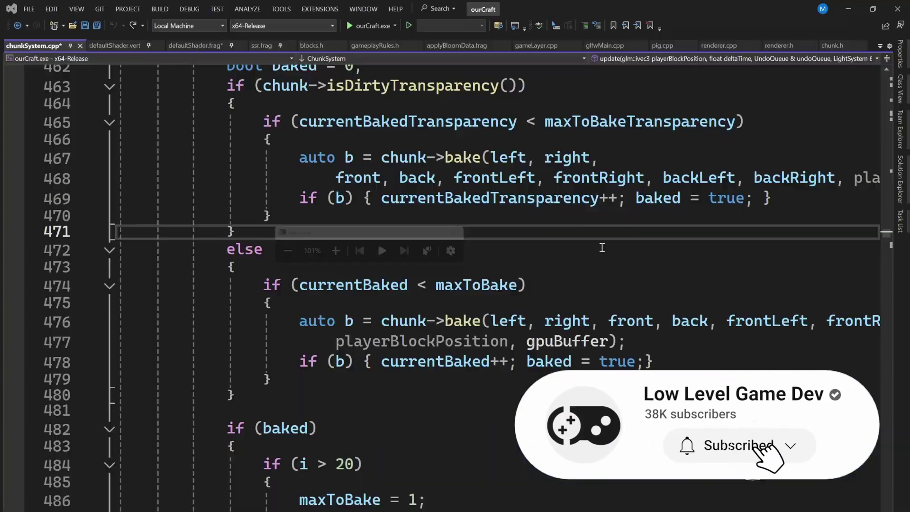
click(335, 253)
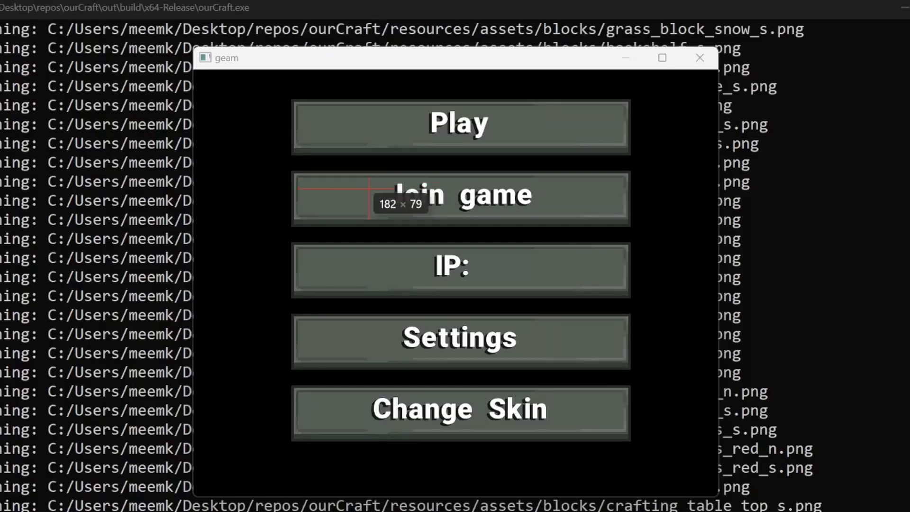